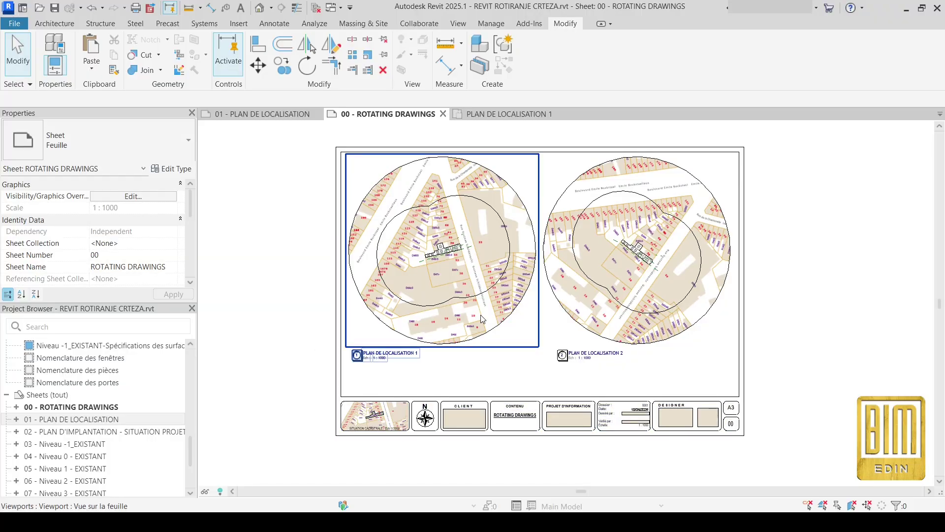
Examine the two differently oriented location plans on the ROTATING DRAWINGS sheet.
{"action": "scroll", "coordinate": [445, 266], "scroll_direction": "up", "scroll_amount": 2}
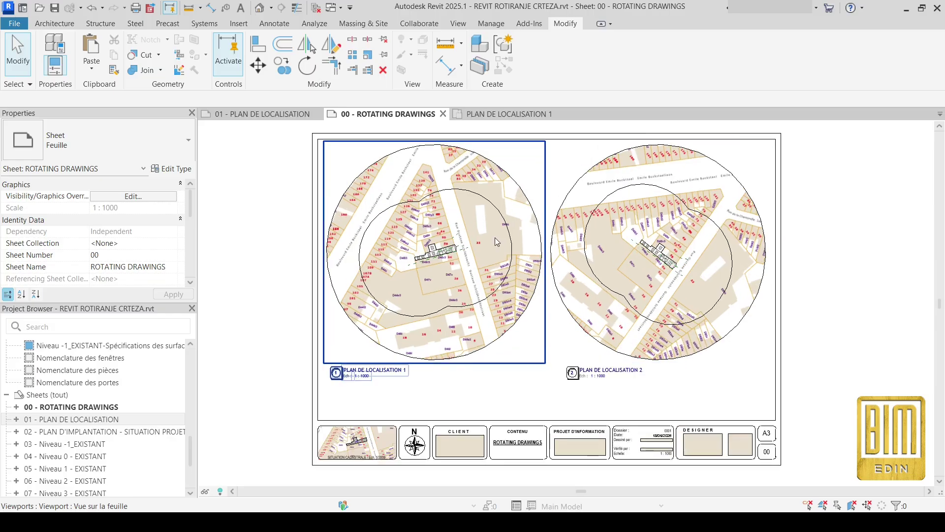
{"action": "scroll", "coordinate": [445, 266], "scroll_direction": "up", "scroll_amount": 1}
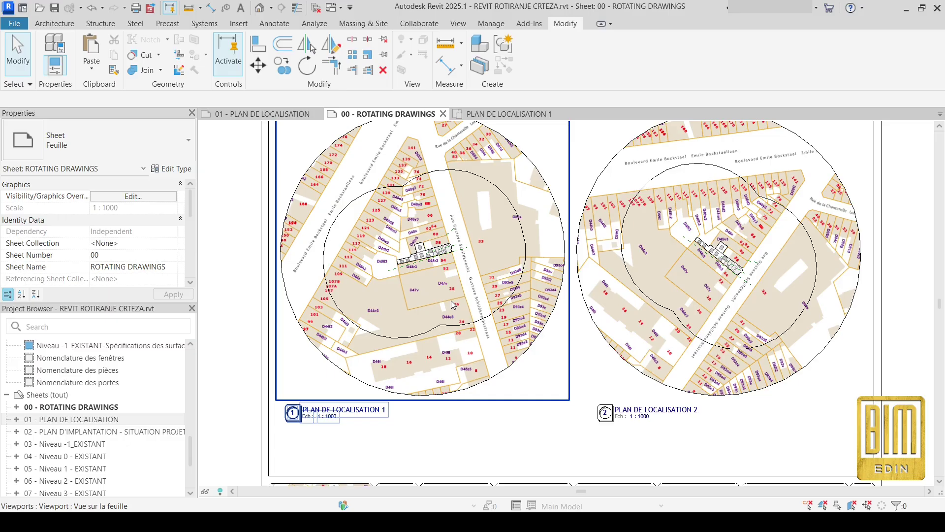
{"action": "scroll", "coordinate": [444, 268], "scroll_direction": "down", "scroll_amount": 3}
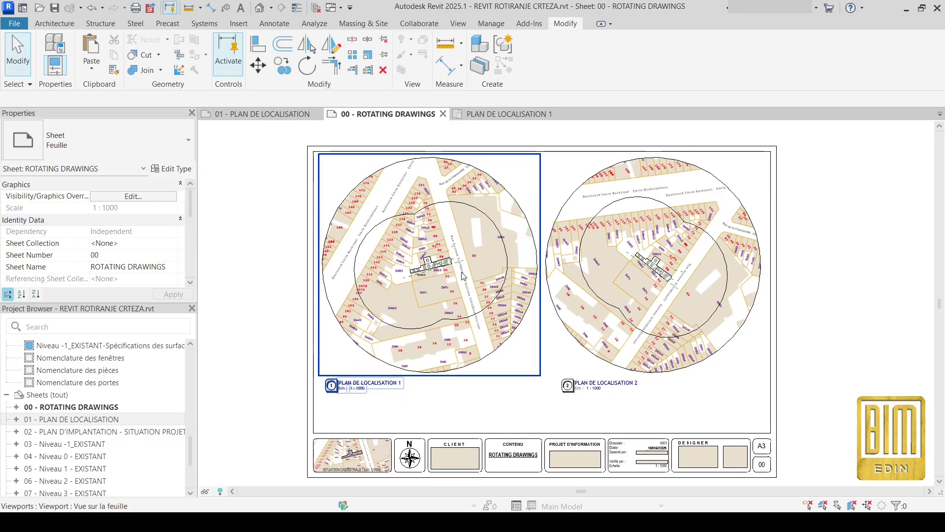
{"action": "scroll", "coordinate": [477, 267], "scroll_direction": "up", "scroll_amount": 3}
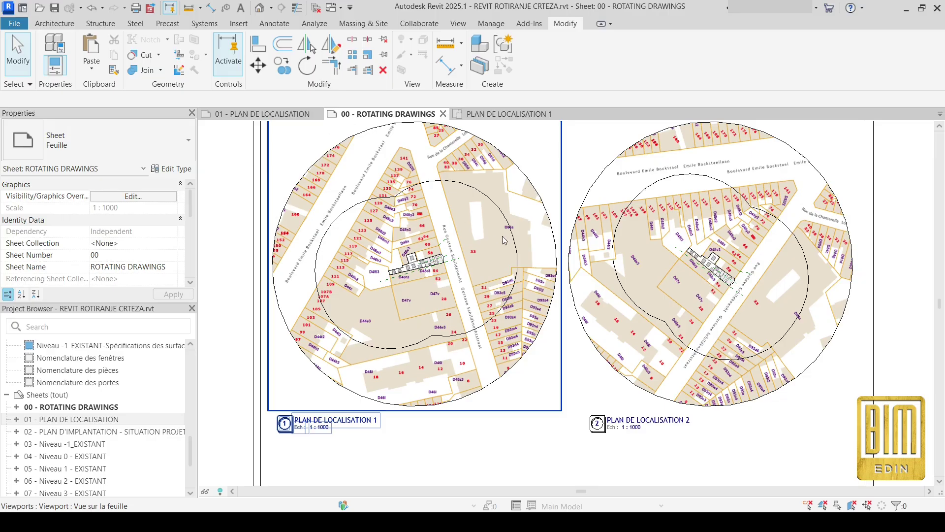
{"action": "scroll", "coordinate": [761, 274], "scroll_direction": "up", "scroll_amount": 2}
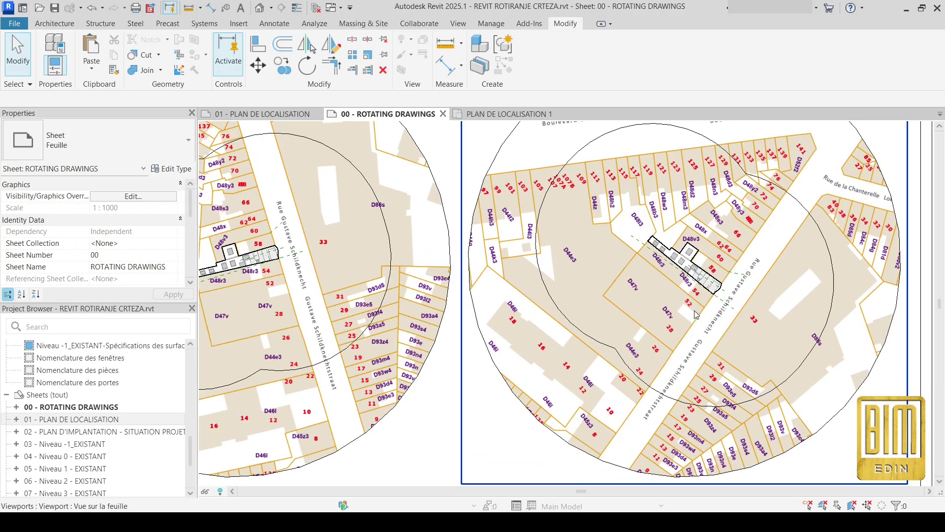
{"action": "scroll", "coordinate": [702, 290], "scroll_direction": "down", "scroll_amount": 2}
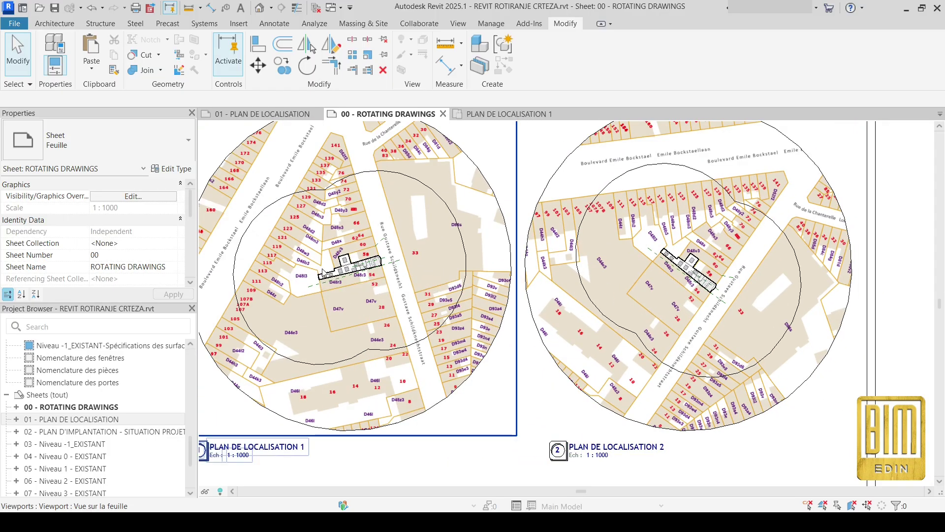
{"action": "scroll", "coordinate": [616, 252], "scroll_direction": "down", "scroll_amount": 4}
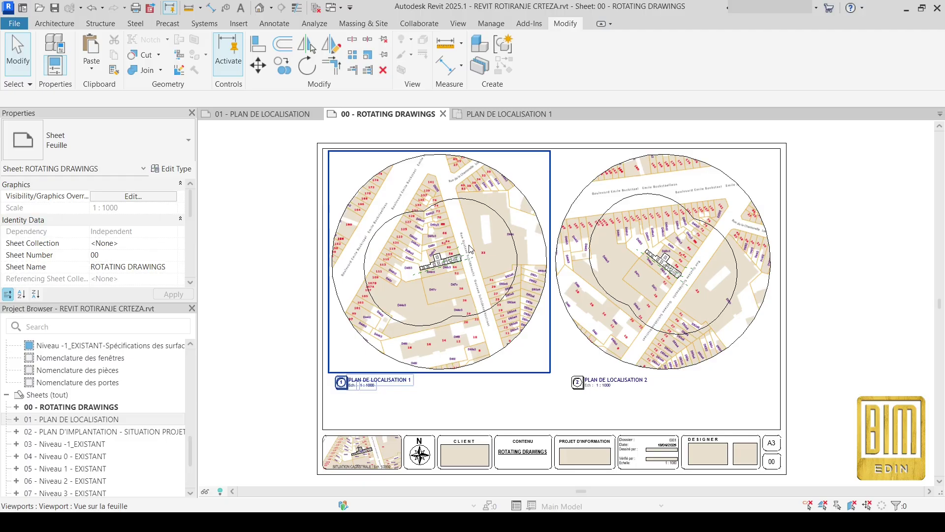
Activate the PLAN DE LOCALISATION 1 viewport, select its circular crop region and review the view's orientation and extents properties.
{"action": "scroll", "coordinate": [470, 248], "scroll_direction": "up", "scroll_amount": 2}
{"action": "double_click", "coordinate": [472, 251]}
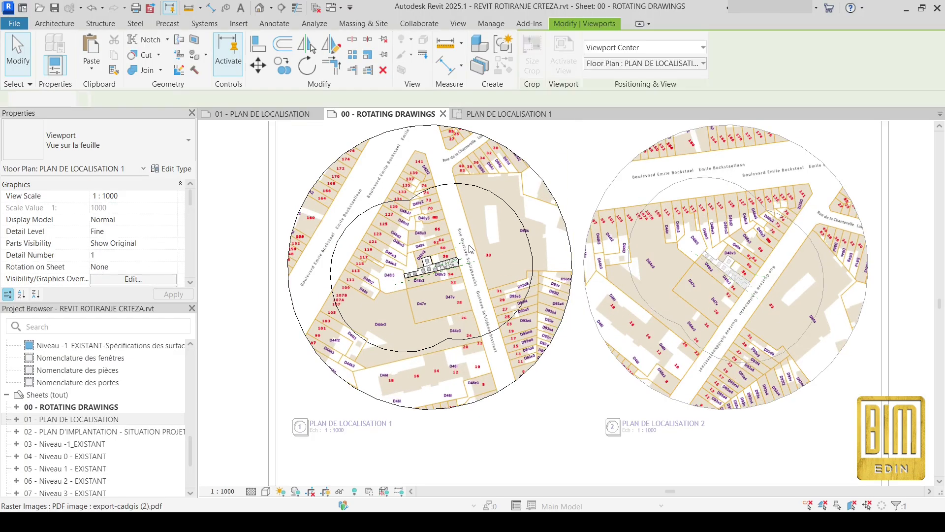
{"action": "left_click", "coordinate": [461, 131]}
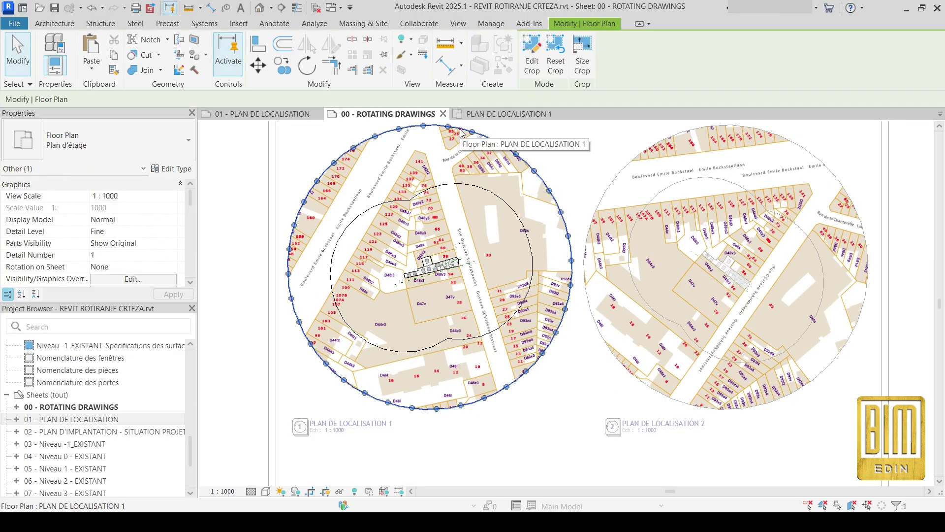
{"action": "scroll", "coordinate": [460, 132], "scroll_direction": "down", "scroll_amount": 1}
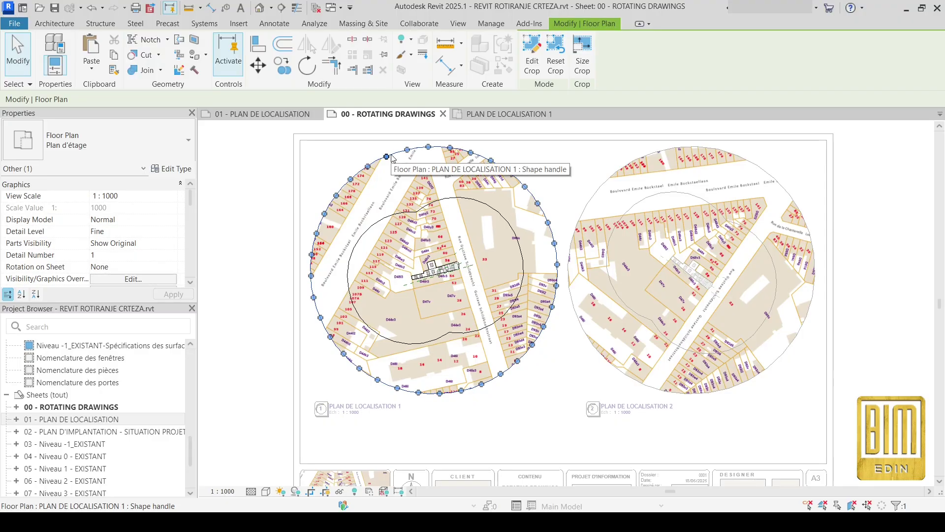
{"action": "scroll", "coordinate": [87, 266], "scroll_direction": "down", "scroll_amount": 4}
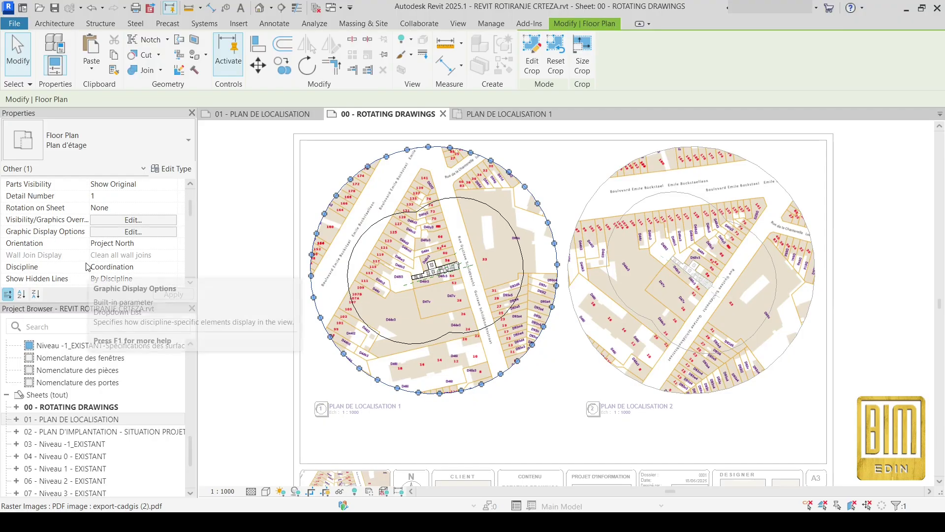
{"action": "scroll", "coordinate": [87, 267], "scroll_direction": "down", "scroll_amount": 5}
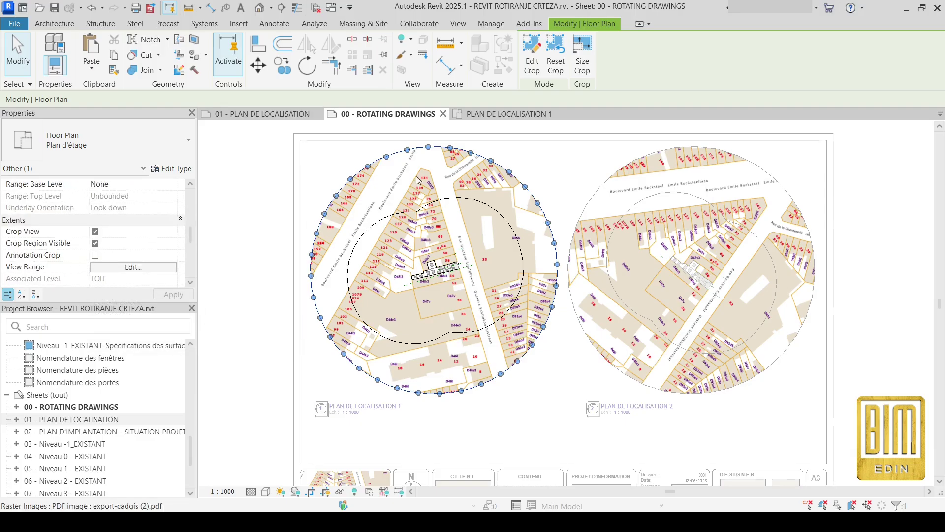
Rotate the selected crop region of PLAN DE LOCALISATION 1 counterclockwise about its centre.
{"action": "left_click", "coordinate": [306, 66]}
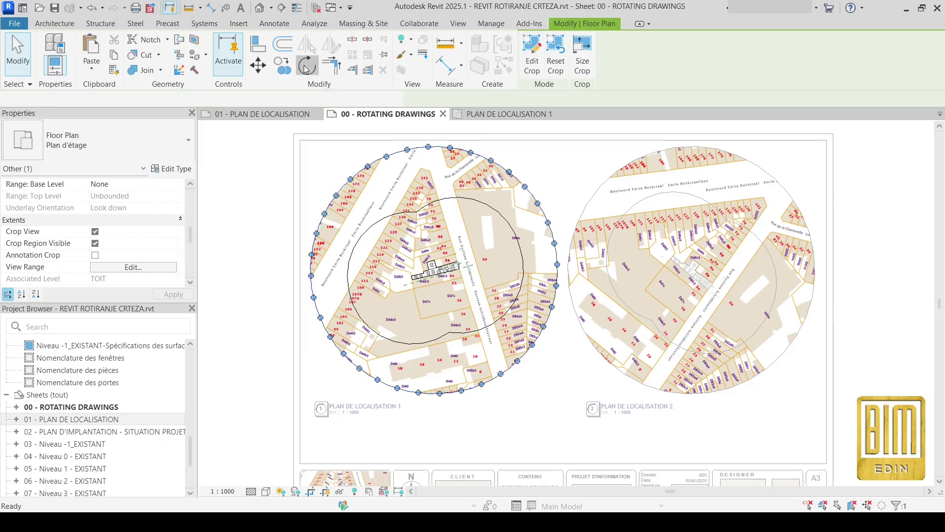
{"action": "middle_click_drag", "start_coordinate": [424, 133], "coordinate": [433, 199]}
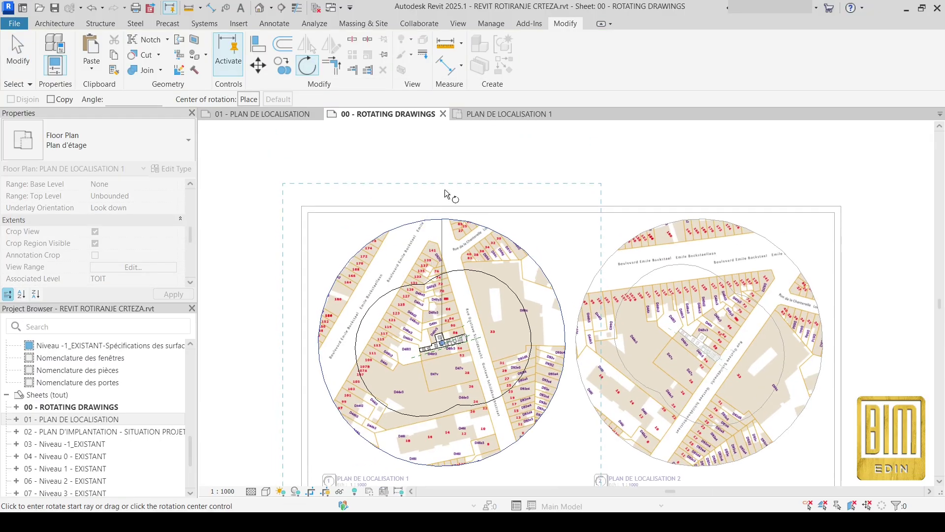
{"action": "left_click", "coordinate": [445, 189]}
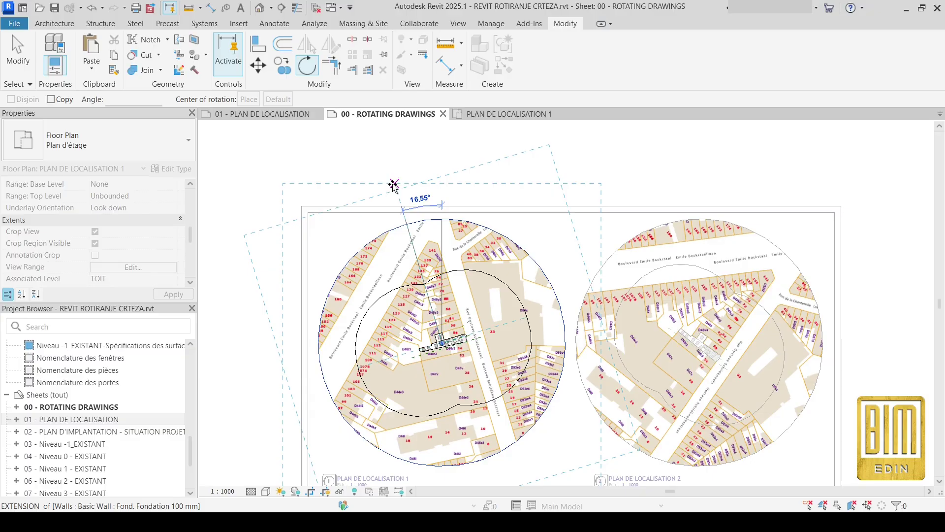
{"action": "left_click", "coordinate": [351, 198]}
{"action": "scroll", "coordinate": [453, 274], "scroll_direction": "up", "scroll_amount": 2}
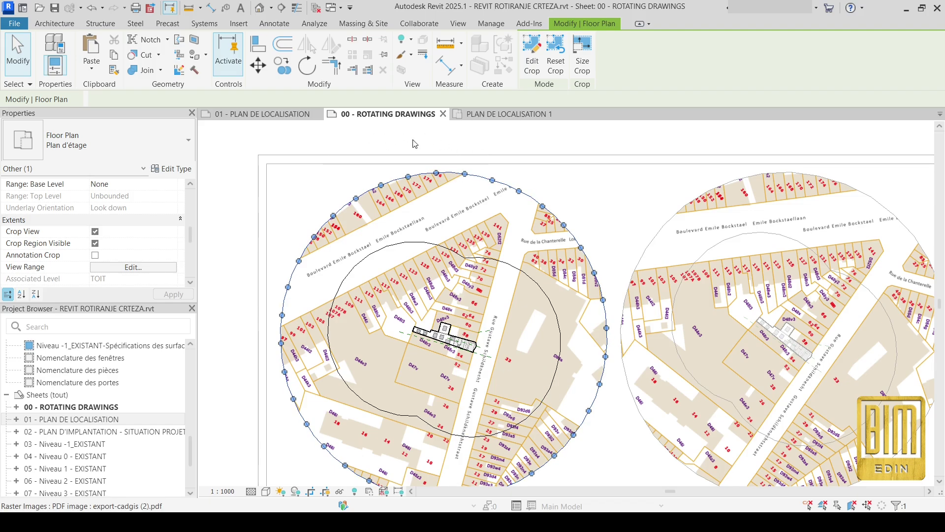
Rotate the same crop region clockwise about its centre, then clear the selection.
{"action": "left_click", "coordinate": [305, 68]}
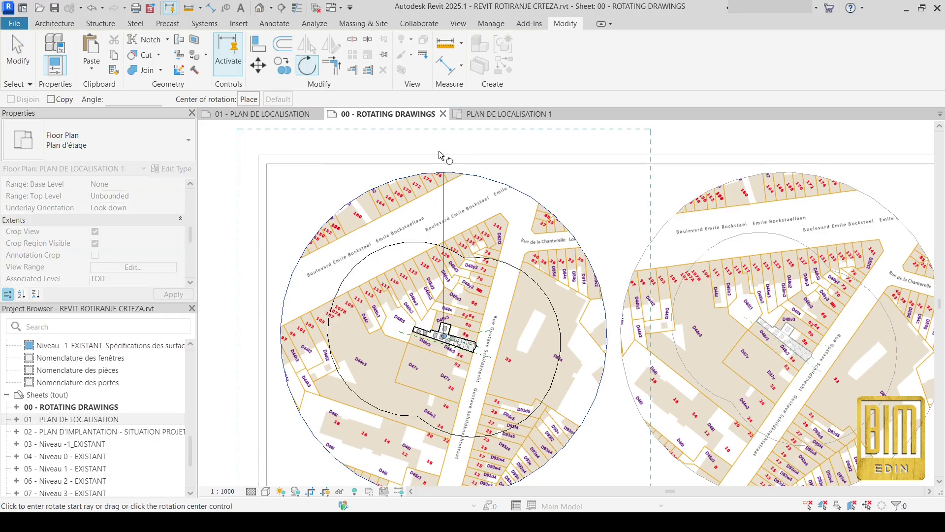
{"action": "scroll", "coordinate": [439, 150], "scroll_direction": "down", "scroll_amount": 2}
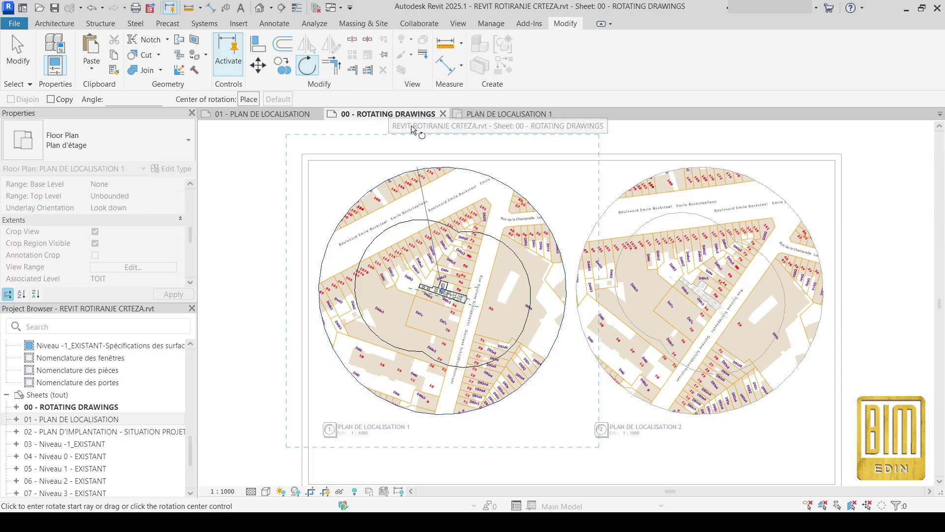
{"action": "scroll", "coordinate": [445, 172], "scroll_direction": "up", "scroll_amount": 2}
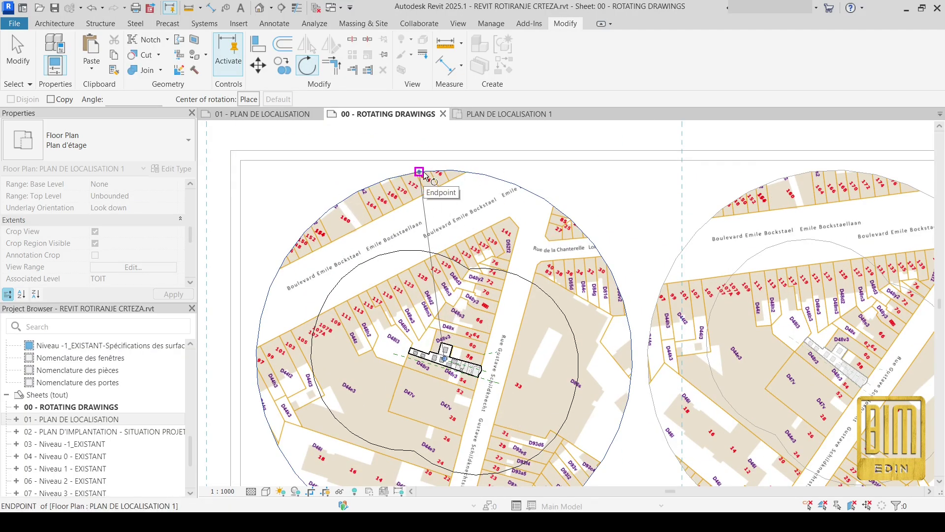
{"action": "scroll", "coordinate": [450, 164], "scroll_direction": "down", "scroll_amount": 2}
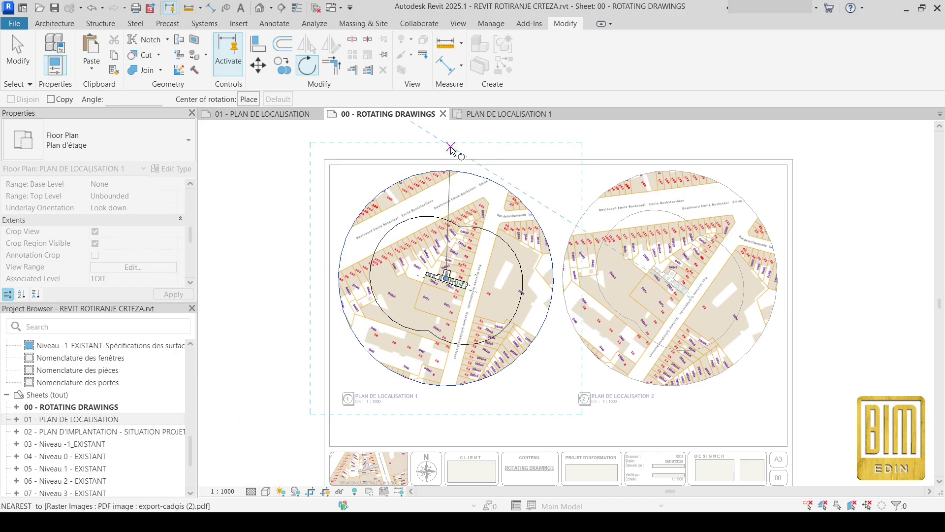
{"action": "left_click", "coordinate": [451, 148]}
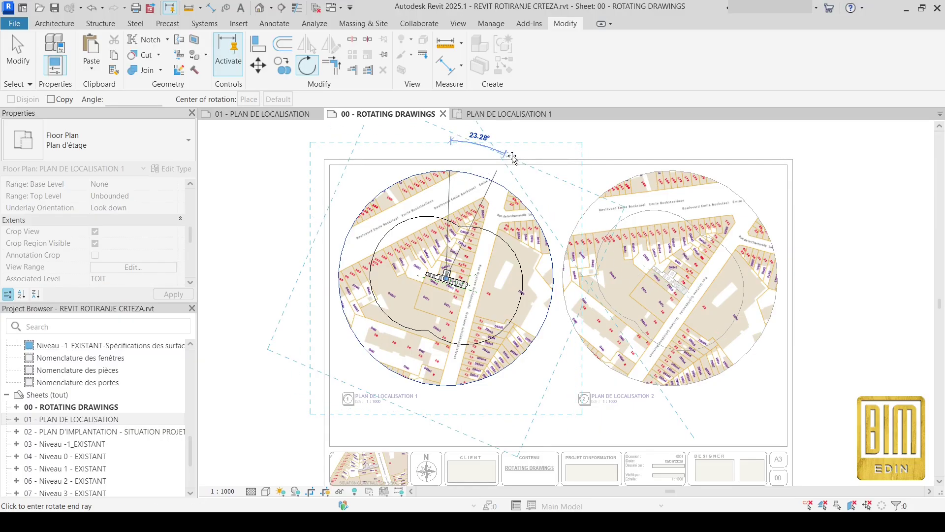
{"action": "left_click", "coordinate": [545, 183]}
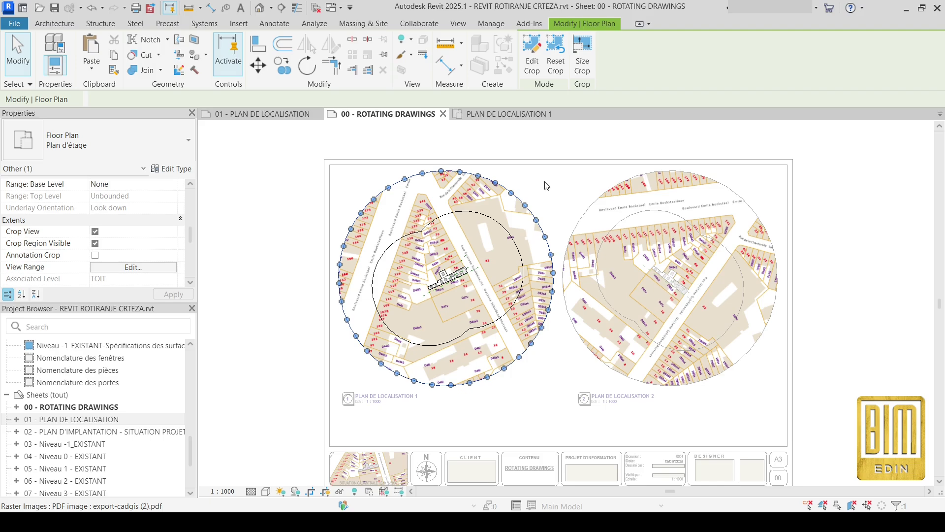
{"action": "scroll", "coordinate": [458, 290], "scroll_direction": "down", "scroll_amount": 2}
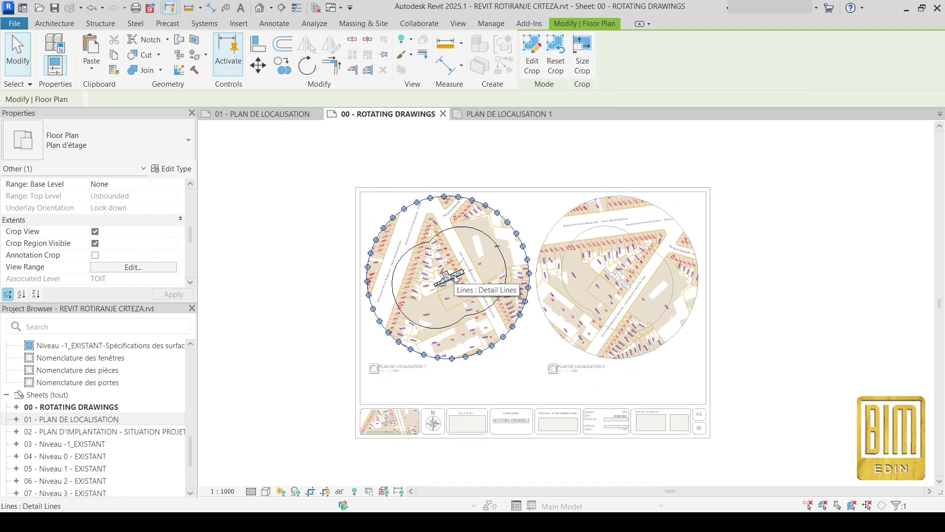
{"action": "left_click", "coordinate": [323, 305]}
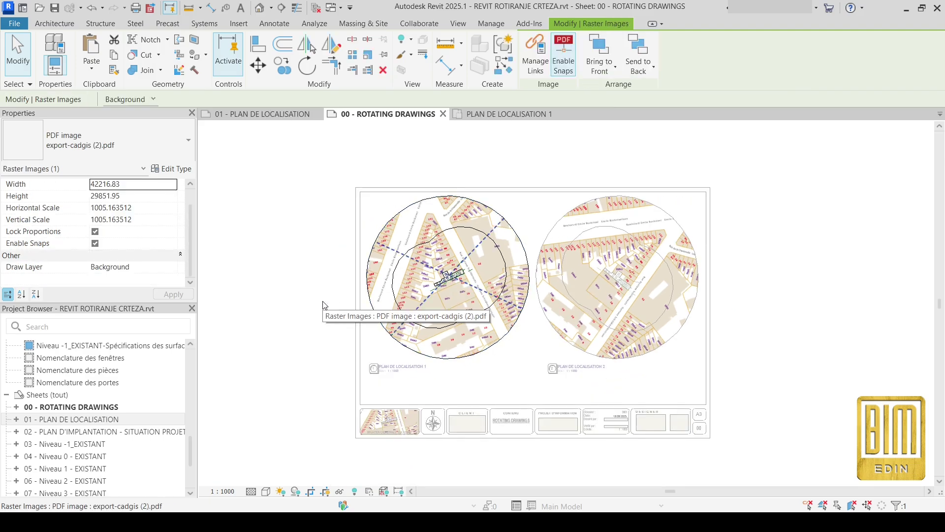
{"action": "left_click", "coordinate": [18, 54]}
Switch to sheet 01 - PLAN DE LOCALISATION and examine the building's footprint within the cadastral plan.
{"action": "scroll", "coordinate": [84, 396], "scroll_direction": "up", "scroll_amount": 5}
{"action": "scroll", "coordinate": [85, 396], "scroll_direction": "up", "scroll_amount": 3}
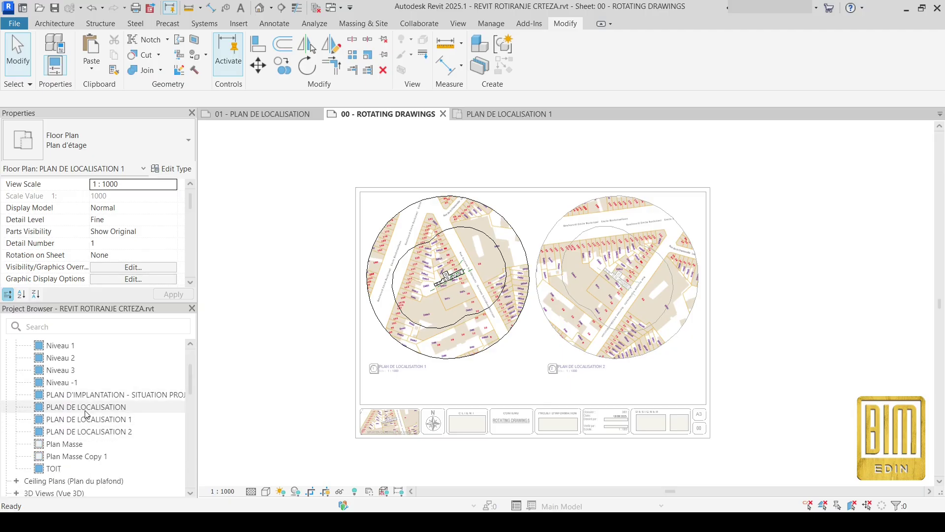
{"action": "scroll", "coordinate": [93, 423], "scroll_direction": "down", "scroll_amount": 5}
{"action": "left_click", "coordinate": [275, 117]}
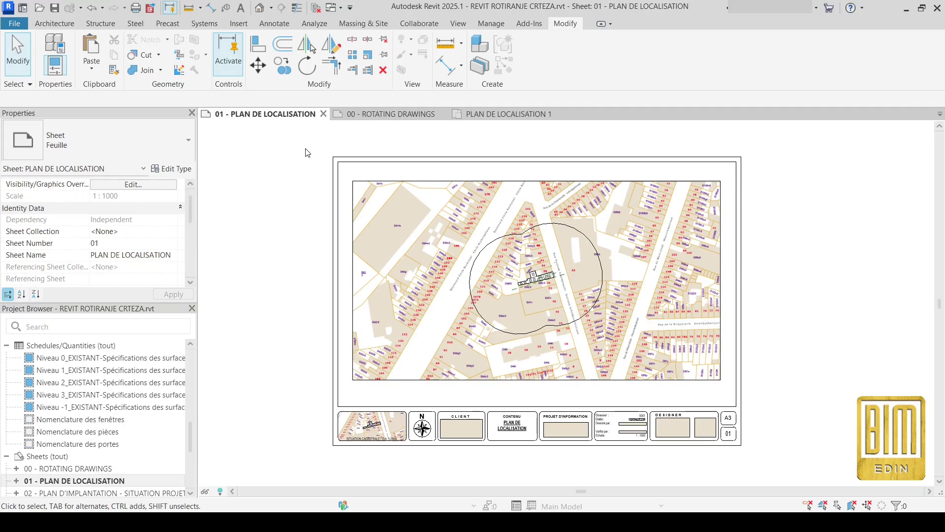
{"action": "scroll", "coordinate": [593, 237], "scroll_direction": "up", "scroll_amount": 1}
{"action": "scroll", "coordinate": [522, 289], "scroll_direction": "up", "scroll_amount": 5}
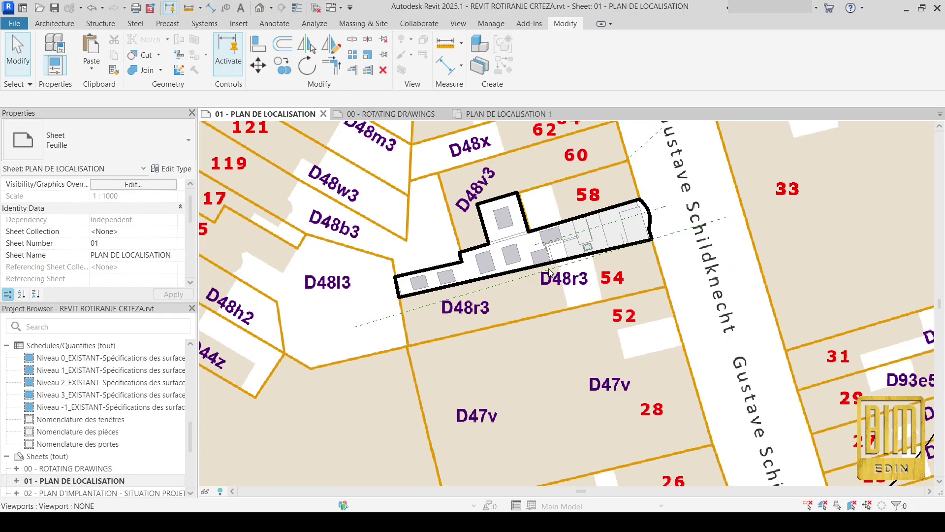
Open the default 3D view and orient it to the top with north up.
{"action": "left_click", "coordinate": [260, 8]}
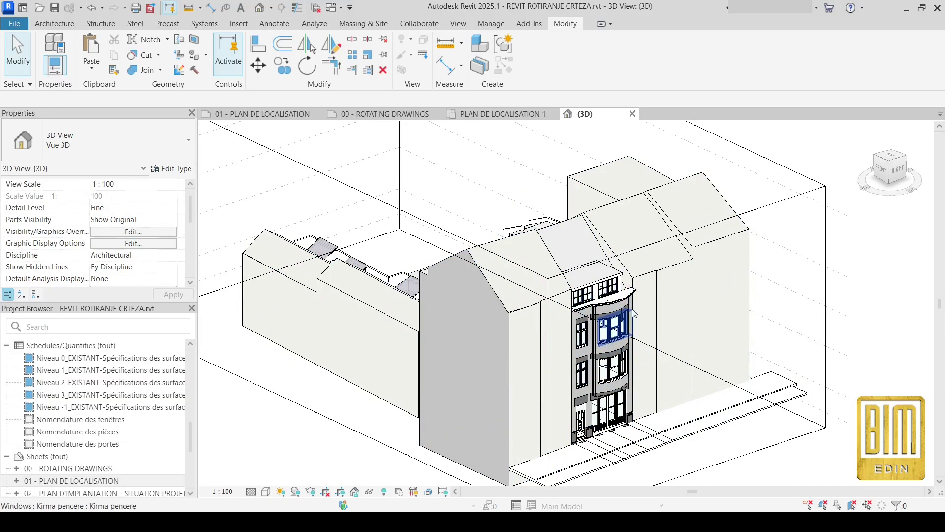
{"action": "left_click_drag", "start_coordinate": [890, 163], "coordinate": [744, 177]}
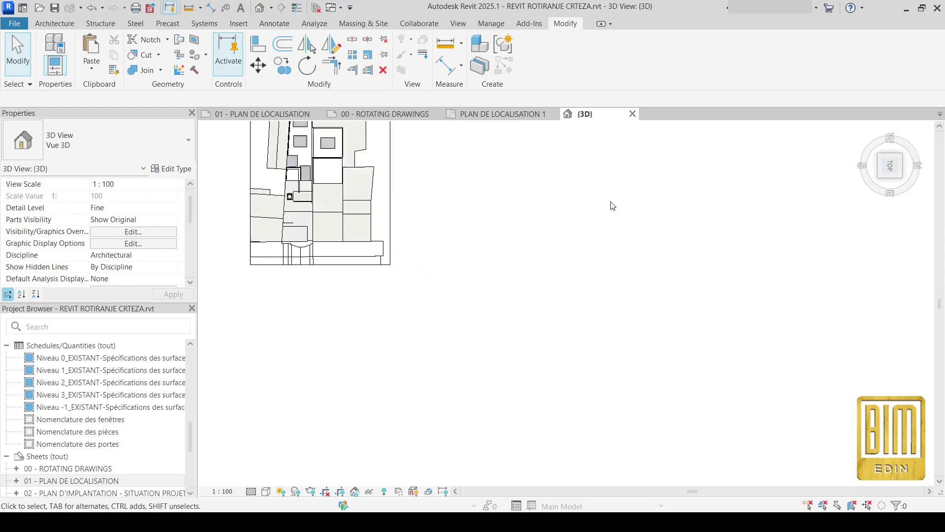
{"action": "left_click", "coordinate": [873, 169]}
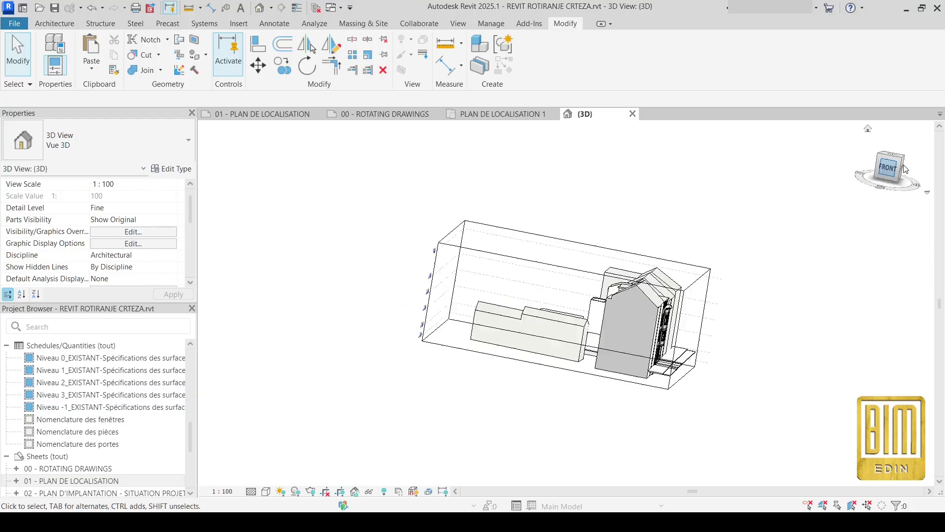
{"action": "scroll", "coordinate": [619, 355], "scroll_direction": "up", "scroll_amount": 3}
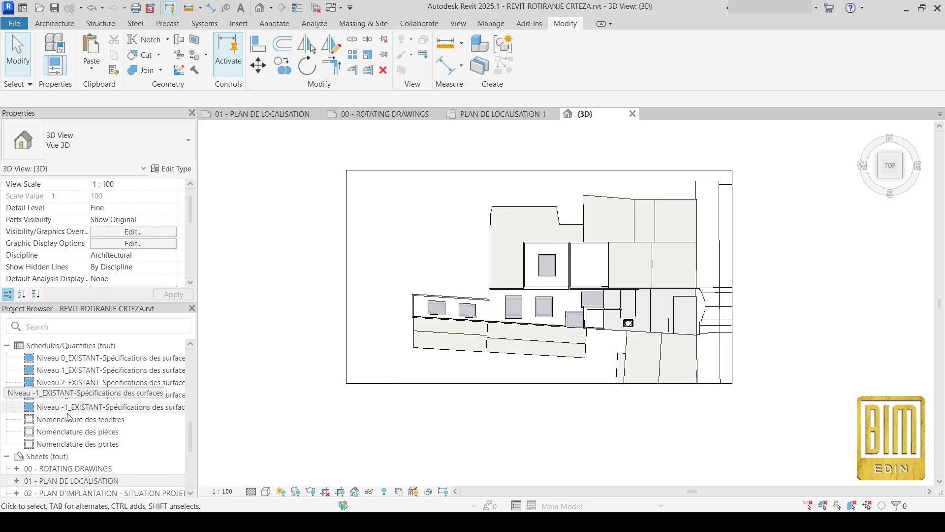
Open the TOIT floor plan and examine the roof layout along the building.
{"action": "scroll", "coordinate": [69, 419], "scroll_direction": "up", "scroll_amount": 4}
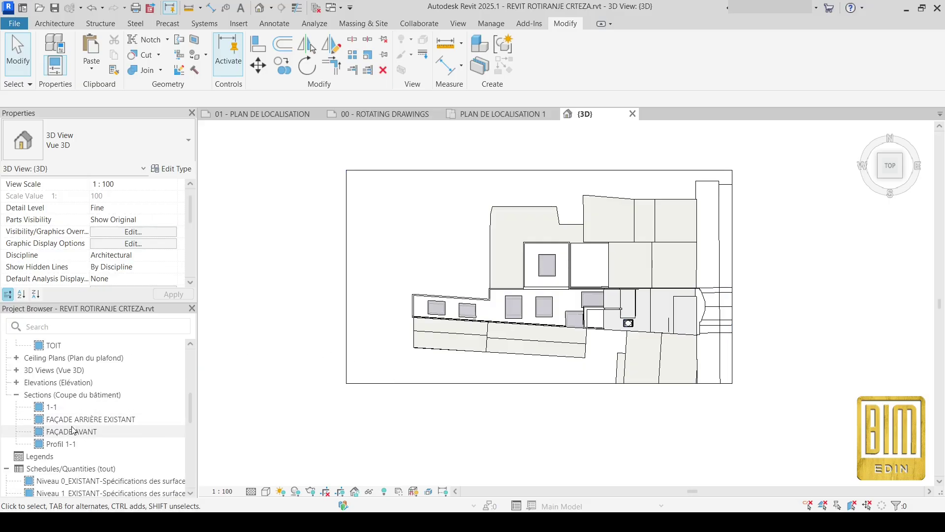
{"action": "scroll", "coordinate": [72, 430], "scroll_direction": "up", "scroll_amount": 2}
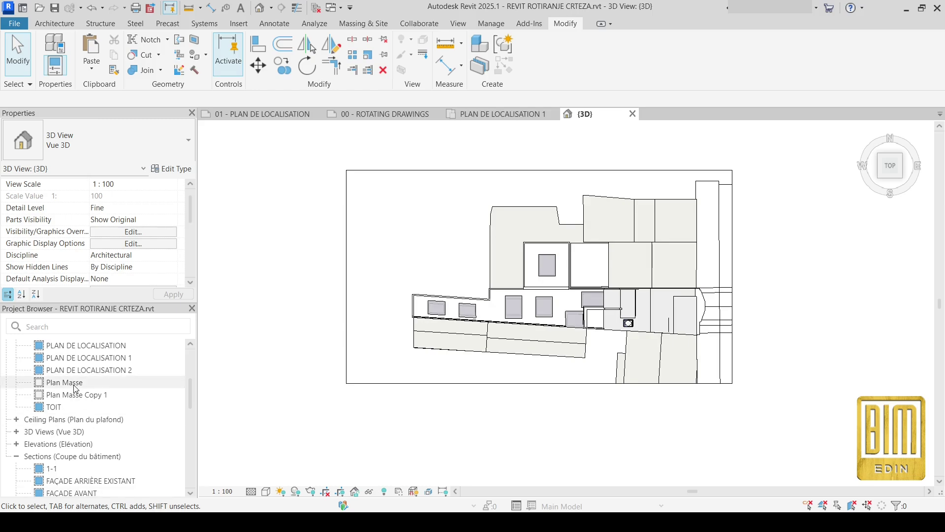
{"action": "double_click", "coordinate": [54, 407]}
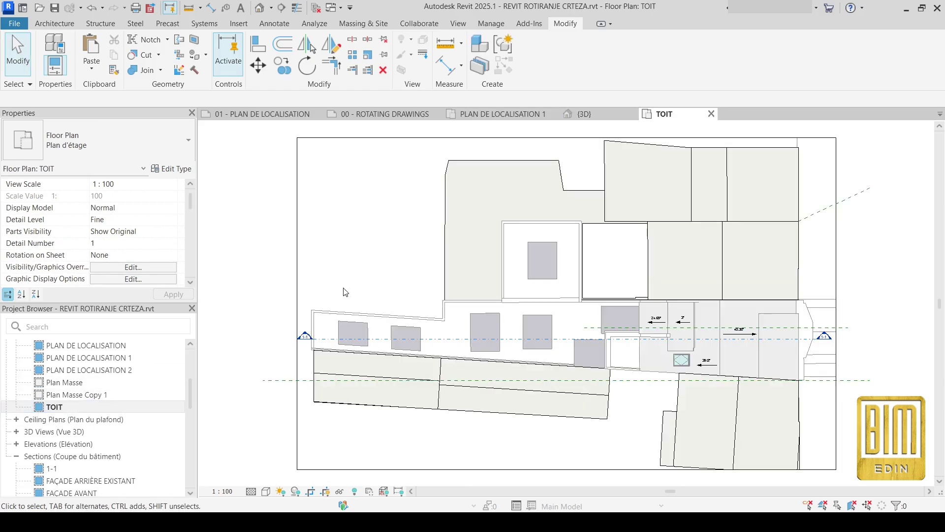
{"action": "middle_click_drag", "start_coordinate": [635, 341], "coordinate": [485, 303]}
{"action": "scroll", "coordinate": [230, 289], "scroll_direction": "up", "scroll_amount": 1}
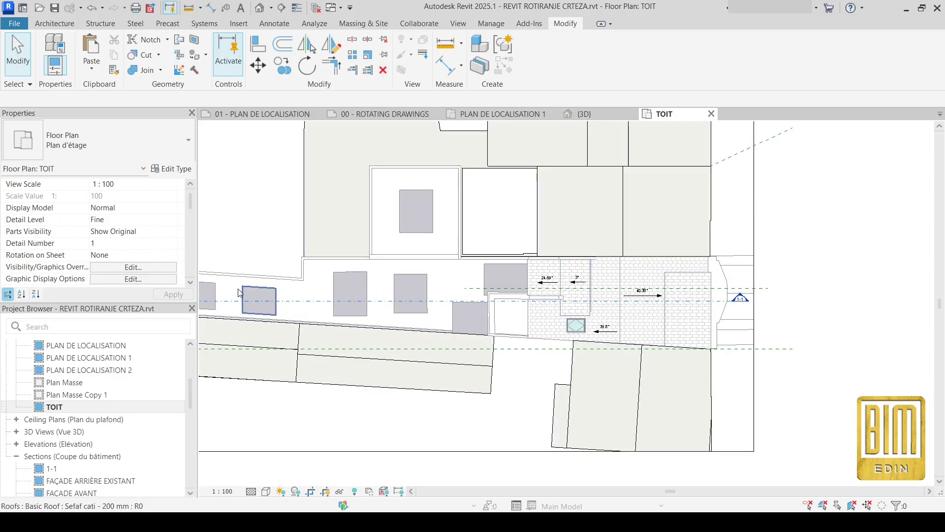
Return to sheet 01 - PLAN DE LOCALISATION, select its location plan viewport and examine how the building sits within the parcels.
{"action": "scroll", "coordinate": [605, 329], "scroll_direction": "down", "scroll_amount": 2}
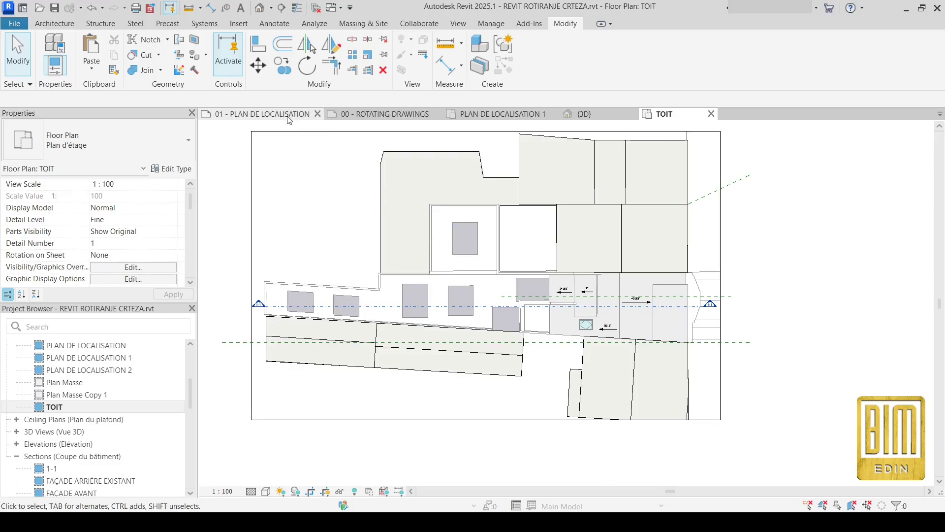
{"action": "left_click", "coordinate": [261, 114]}
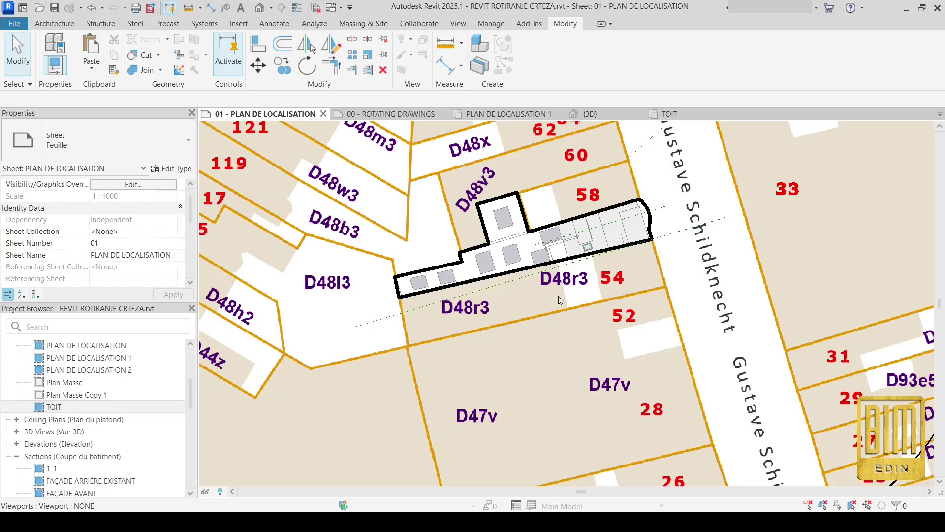
{"action": "scroll", "coordinate": [500, 268], "scroll_direction": "down", "scroll_amount": 5}
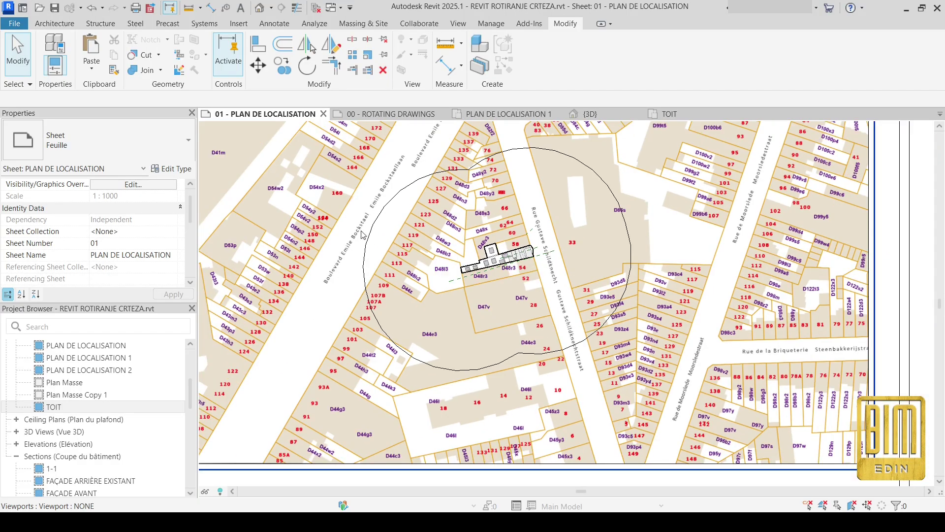
{"action": "left_click", "coordinate": [314, 207]}
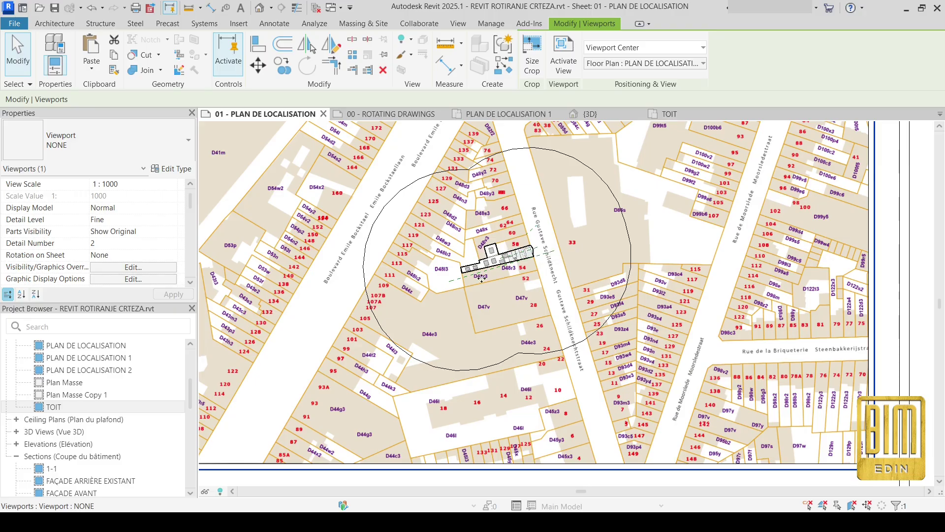
{"action": "scroll", "coordinate": [479, 241], "scroll_direction": "up", "scroll_amount": 3}
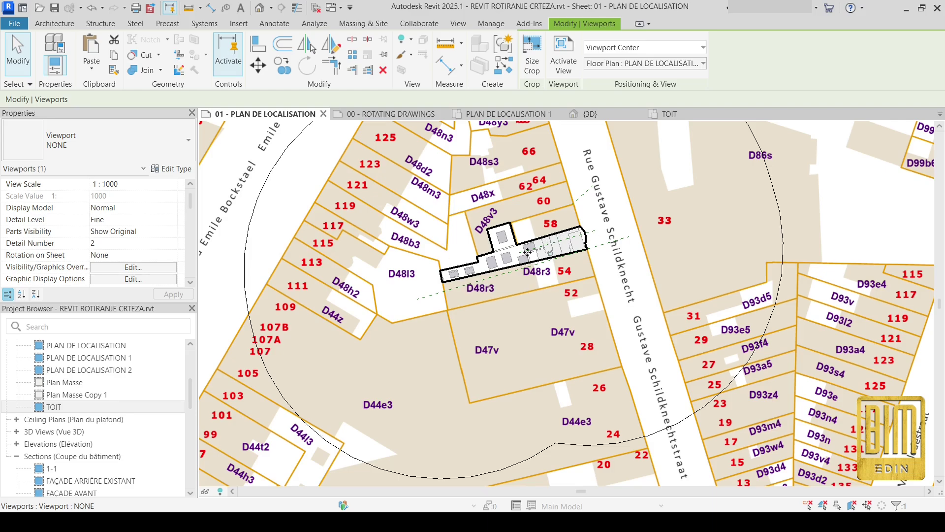
{"action": "scroll", "coordinate": [527, 252], "scroll_direction": "down", "scroll_amount": 5}
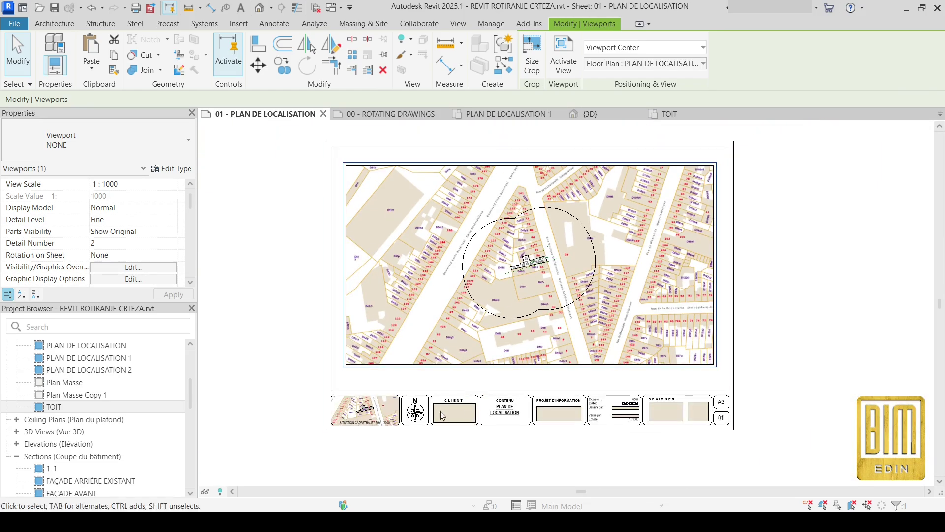
Examine the north arrow in the sheet's title block, then activate the location plan's viewport.
{"action": "scroll", "coordinate": [442, 415], "scroll_direction": "up", "scroll_amount": 6}
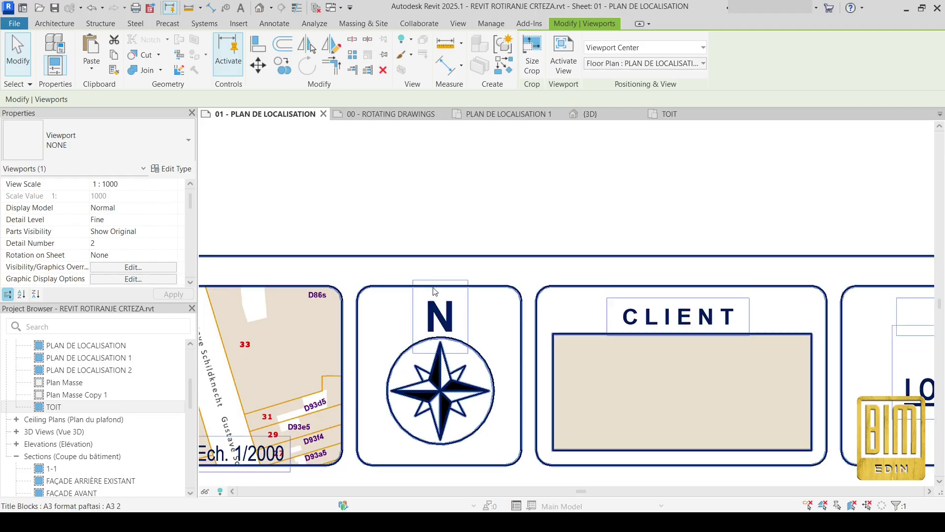
{"action": "scroll", "coordinate": [442, 320], "scroll_direction": "down", "scroll_amount": 3}
{"action": "scroll", "coordinate": [442, 320], "scroll_direction": "down", "scroll_amount": 5}
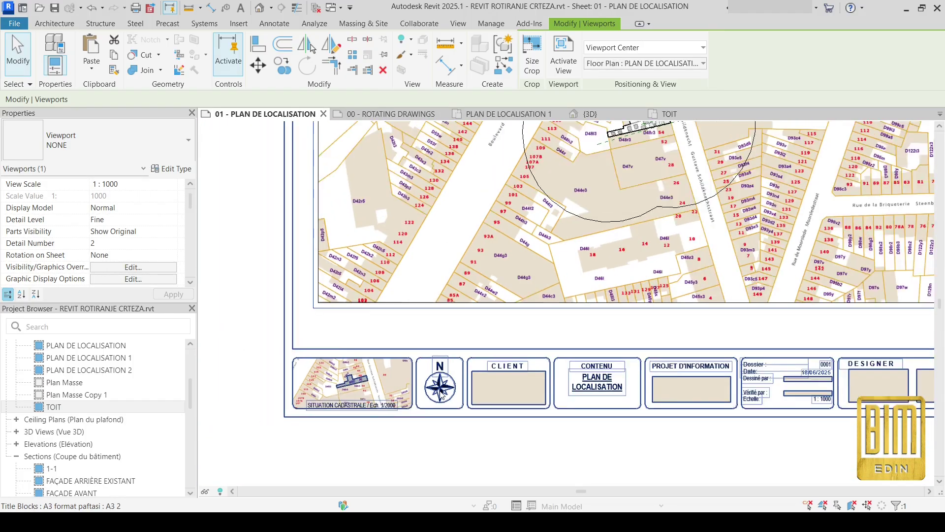
{"action": "left_click", "coordinate": [329, 266]}
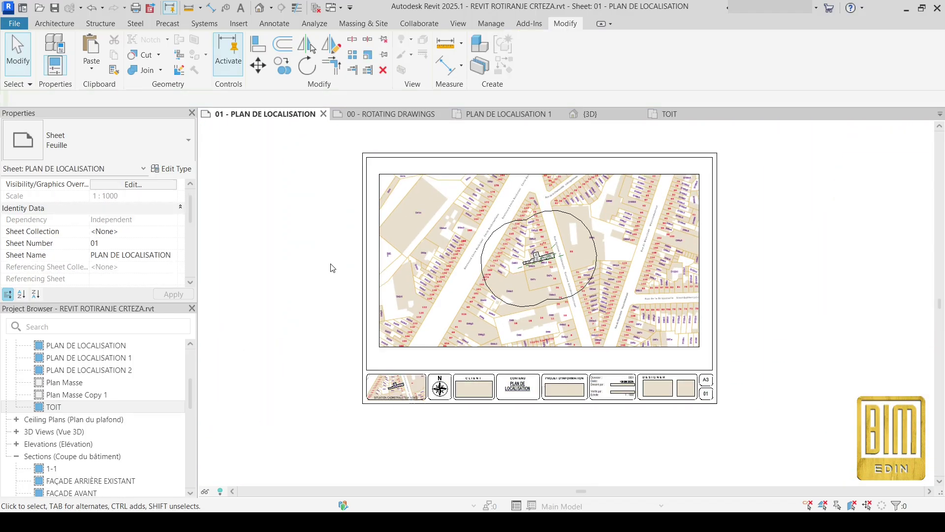
{"action": "double_click", "coordinate": [424, 245]}
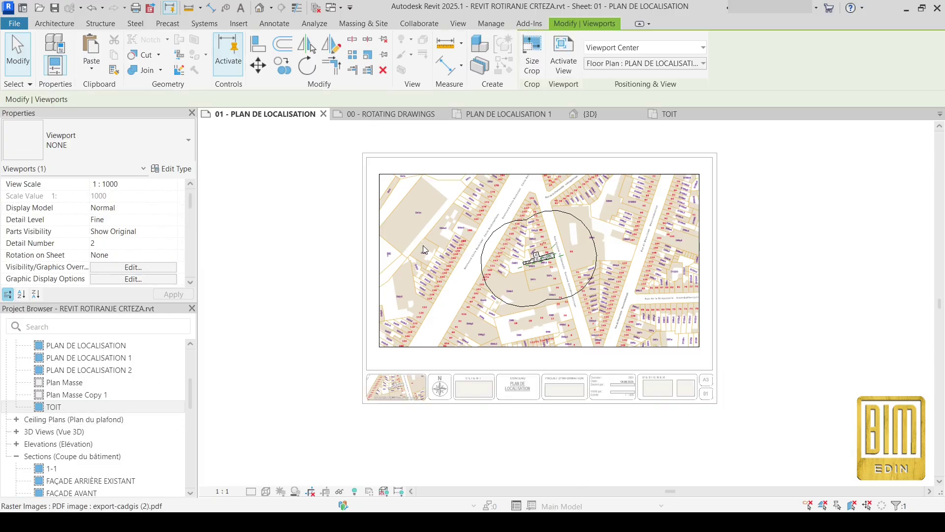
Duplicate the TOIT floor plan with detailing.
{"action": "right_click", "coordinate": [53, 409]}
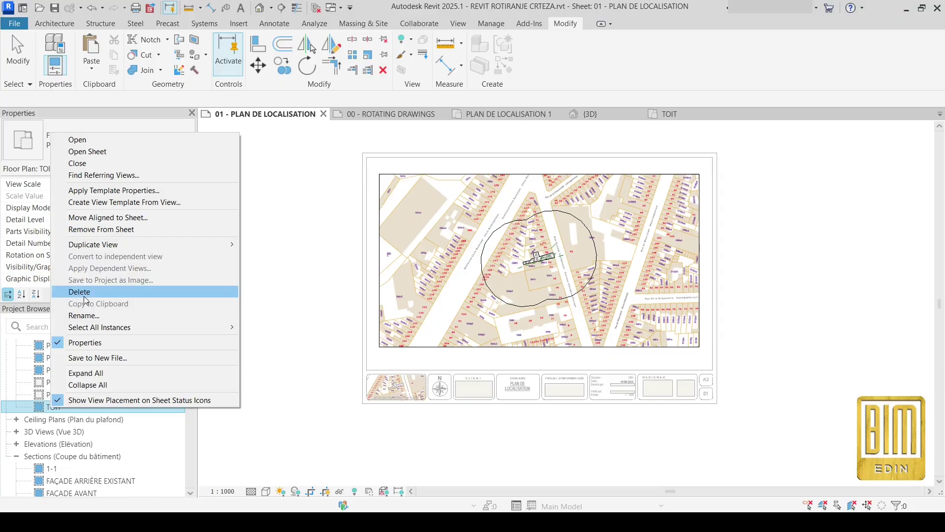
{"action": "mouse_move", "coordinate": [197, 245]}
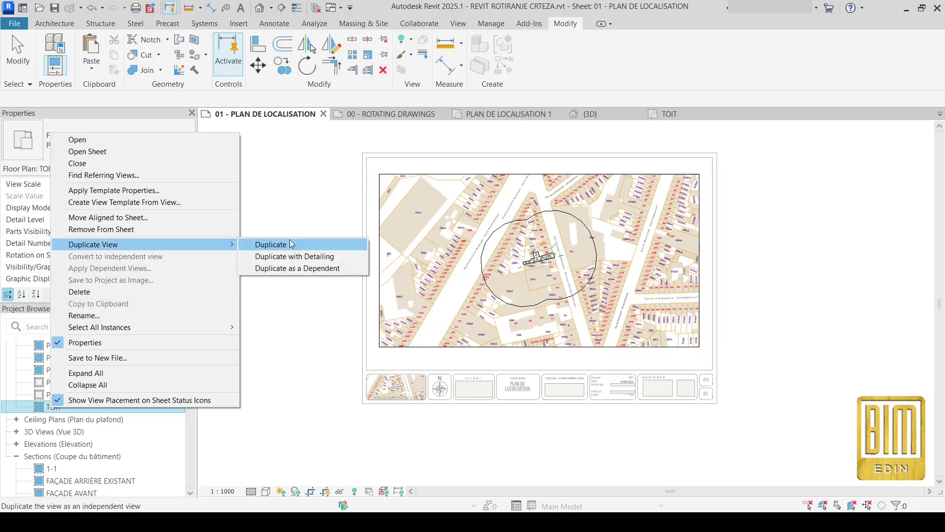
{"action": "left_click", "coordinate": [307, 256]}
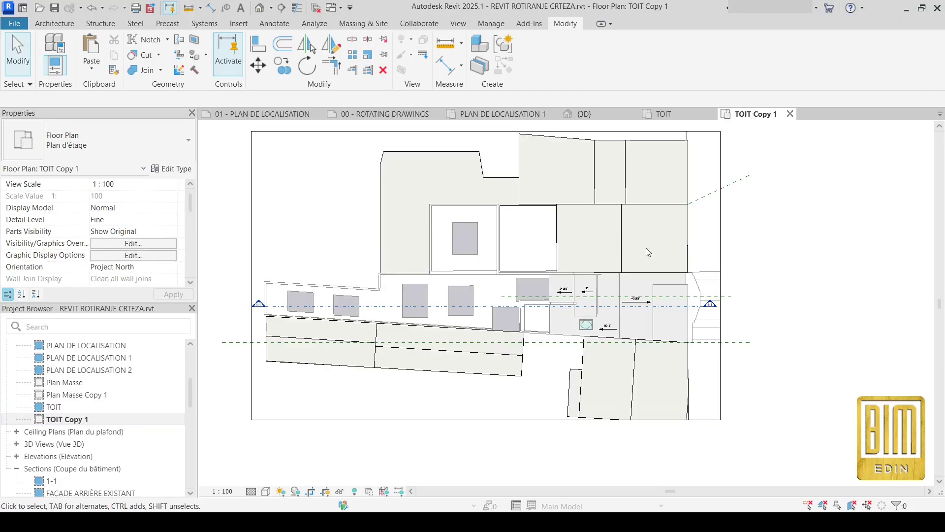
{"action": "scroll", "coordinate": [646, 247], "scroll_direction": "down", "scroll_amount": 3}
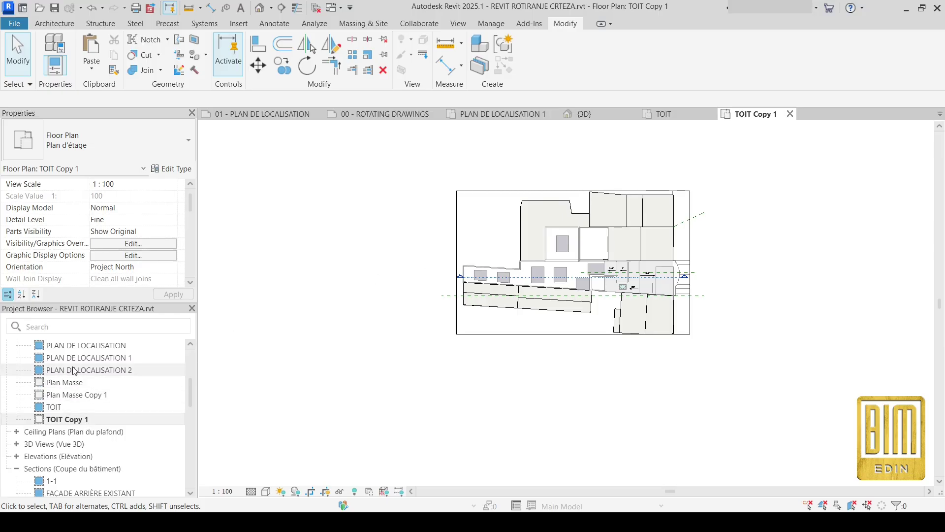
Copy the cadastral PDF image from the PLAN DE LOCALISATION floor plan and paste it into TOIT Copy 1, aligned to the current view.
{"action": "double_click", "coordinate": [79, 345]}
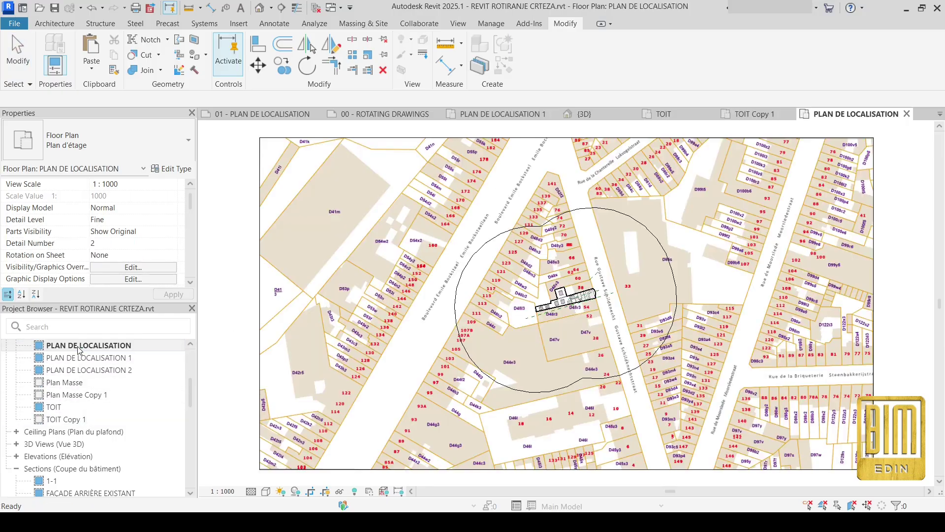
{"action": "left_click", "coordinate": [445, 216]}
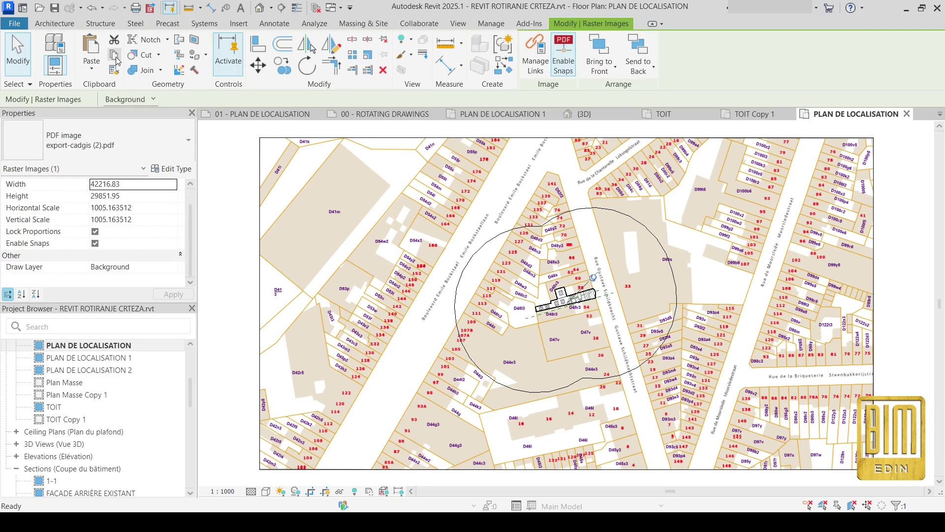
{"action": "left_click", "coordinate": [64, 420]}
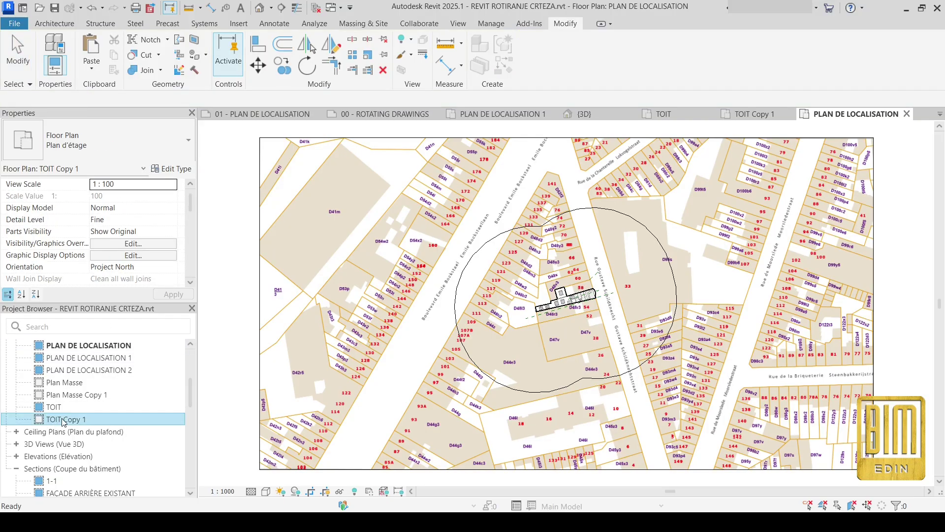
{"action": "double_click", "coordinate": [64, 420]}
{"action": "left_click", "coordinate": [88, 69]}
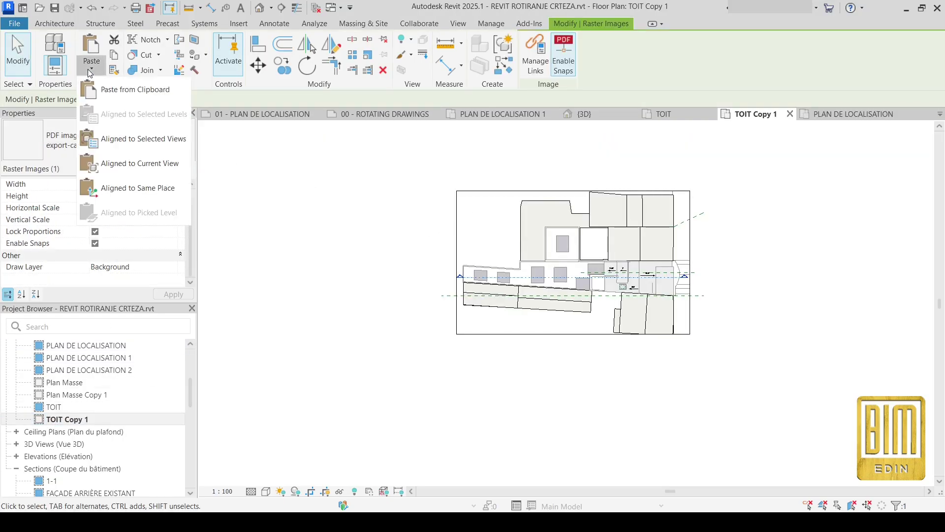
{"action": "left_click", "coordinate": [131, 164]}
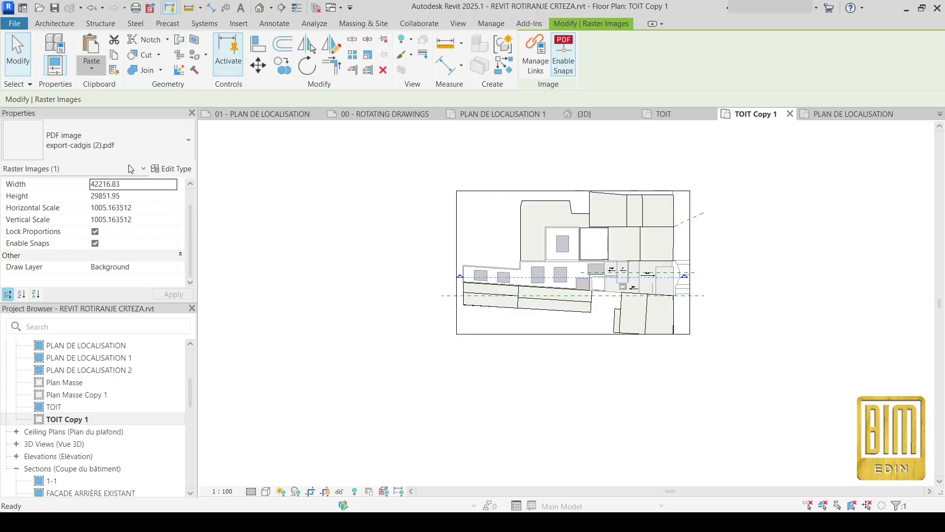
{"action": "scroll", "coordinate": [593, 257], "scroll_direction": "down", "scroll_amount": 2}
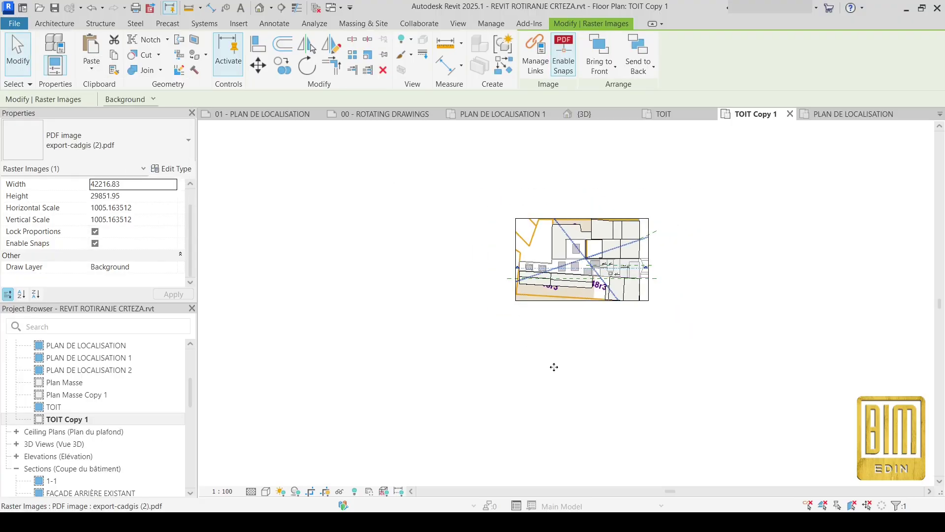
{"action": "key", "text": "Escape"}
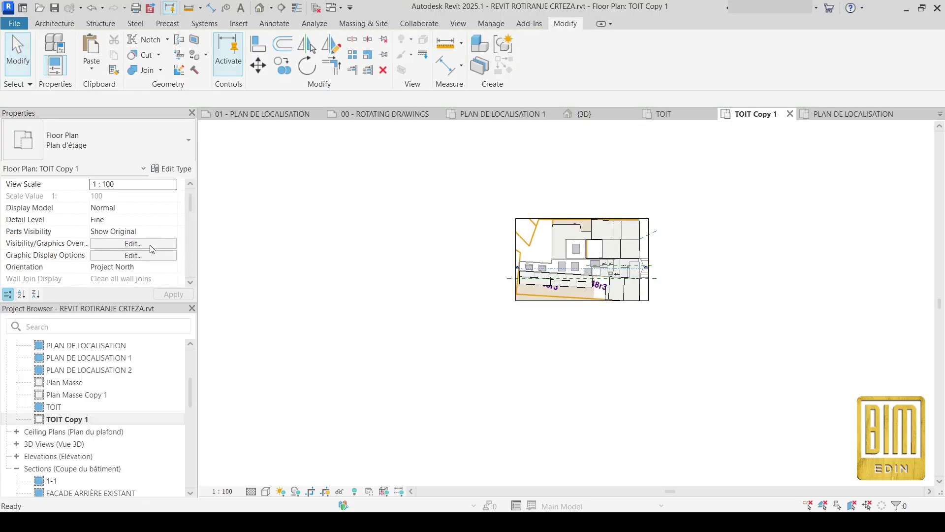
Turn off Crop View for the TOIT Copy 1 floor plan.
{"action": "scroll", "coordinate": [149, 251], "scroll_direction": "down", "scroll_amount": 2}
{"action": "scroll", "coordinate": [149, 250], "scroll_direction": "down", "scroll_amount": 3}
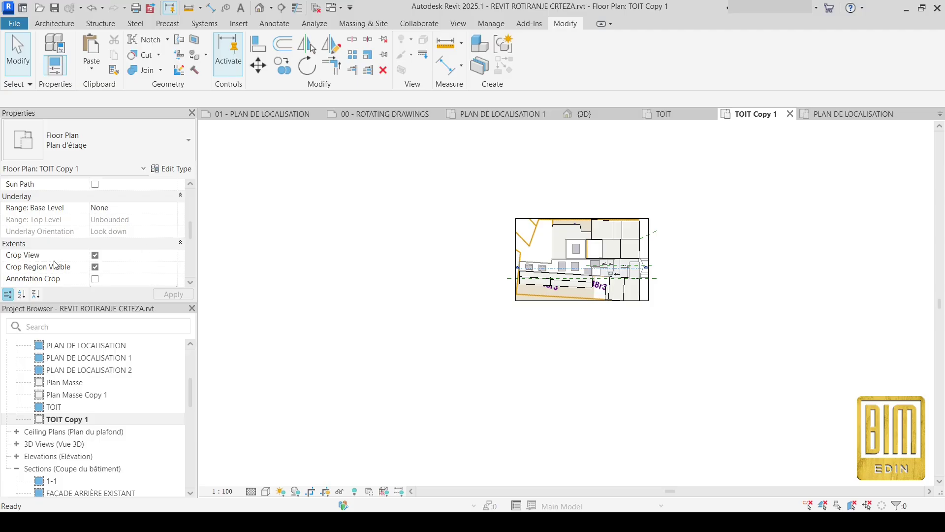
{"action": "left_click", "coordinate": [95, 255]}
{"action": "scroll", "coordinate": [523, 247], "scroll_direction": "down", "scroll_amount": 2}
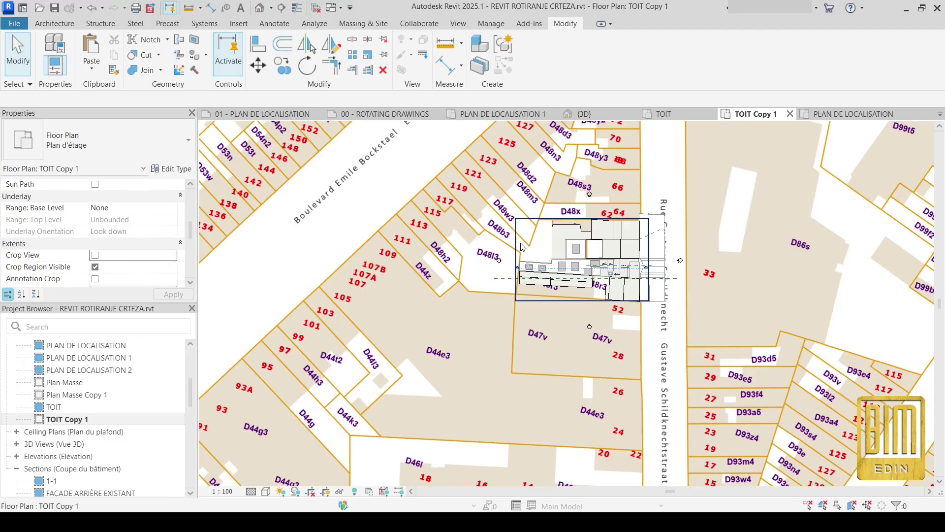
{"action": "scroll", "coordinate": [522, 248], "scroll_direction": "up", "scroll_amount": 2}
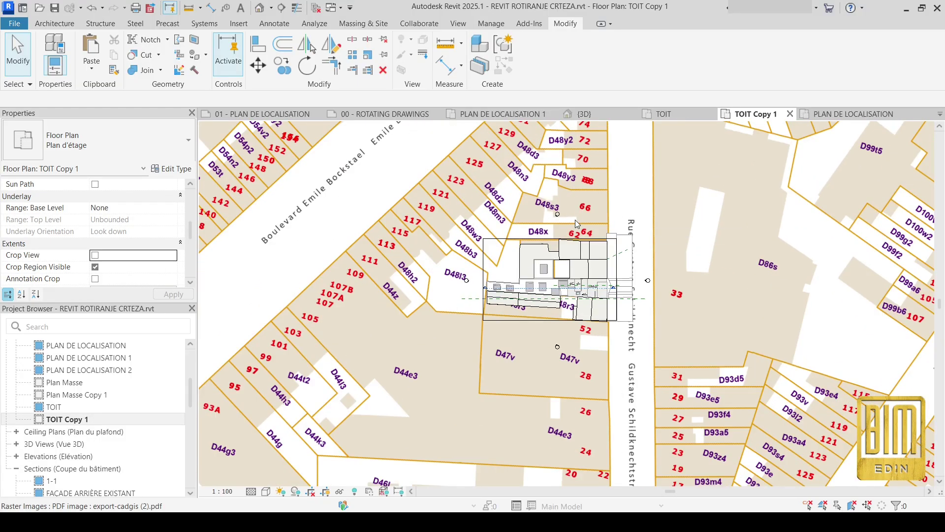
Move the cadastral PDF image upward in the plan so parcels D48t3 and D48r3 lie clear above the building, then clear the selection.
{"action": "left_click", "coordinate": [522, 250]}
{"action": "left_click_drag", "start_coordinate": [551, 279], "coordinate": [540, 200]}
{"action": "scroll", "coordinate": [500, 209], "scroll_direction": "up", "scroll_amount": 2}
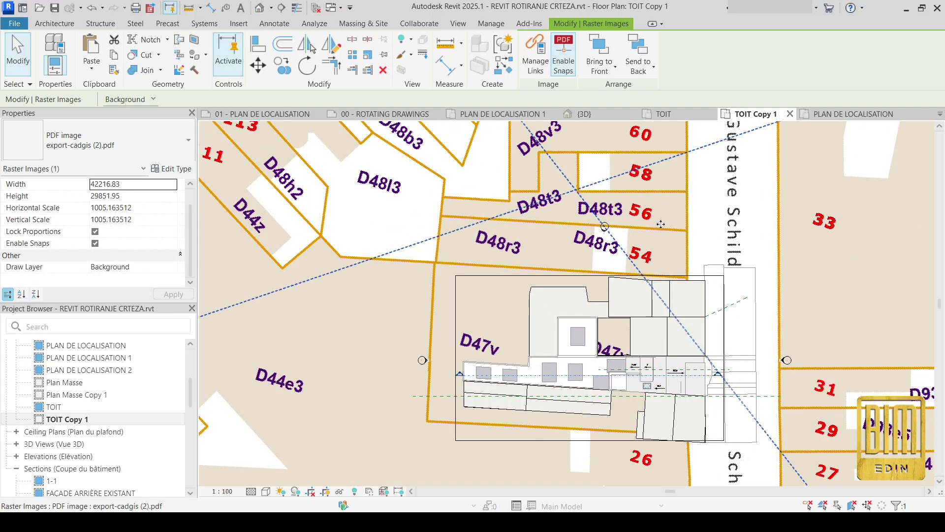
{"action": "scroll", "coordinate": [660, 225], "scroll_direction": "up", "scroll_amount": 1}
{"action": "scroll", "coordinate": [643, 239], "scroll_direction": "down", "scroll_amount": 1}
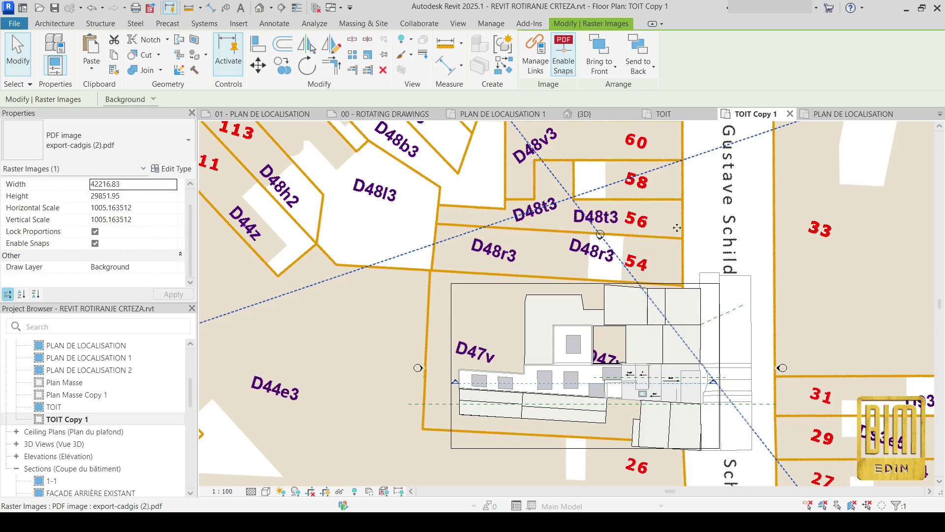
{"action": "scroll", "coordinate": [677, 227], "scroll_direction": "up", "scroll_amount": 1}
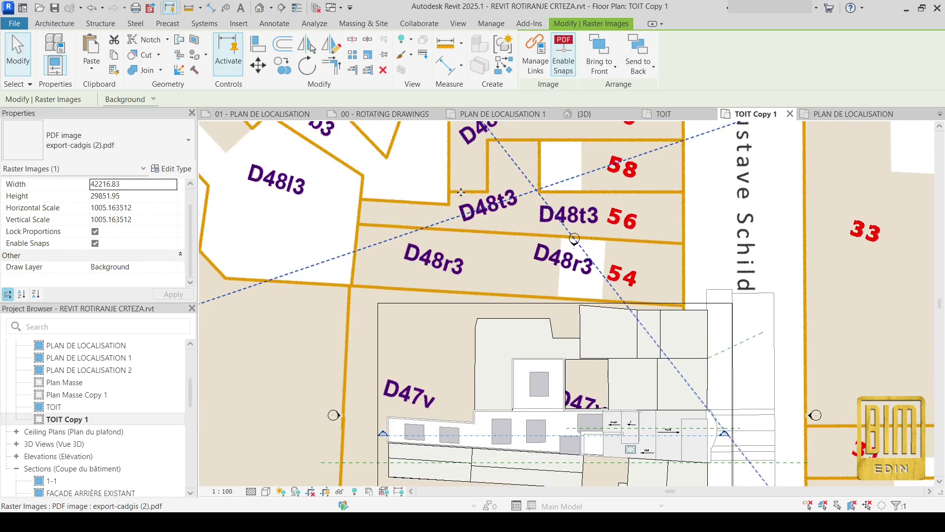
{"action": "scroll", "coordinate": [553, 268], "scroll_direction": "down", "scroll_amount": 2}
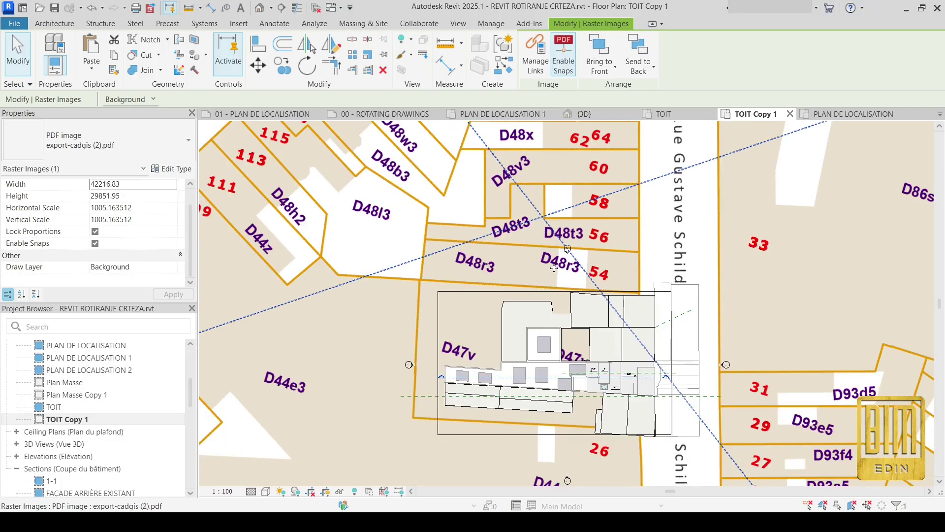
{"action": "middle_click_drag", "start_coordinate": [739, 330], "coordinate": [688, 246]}
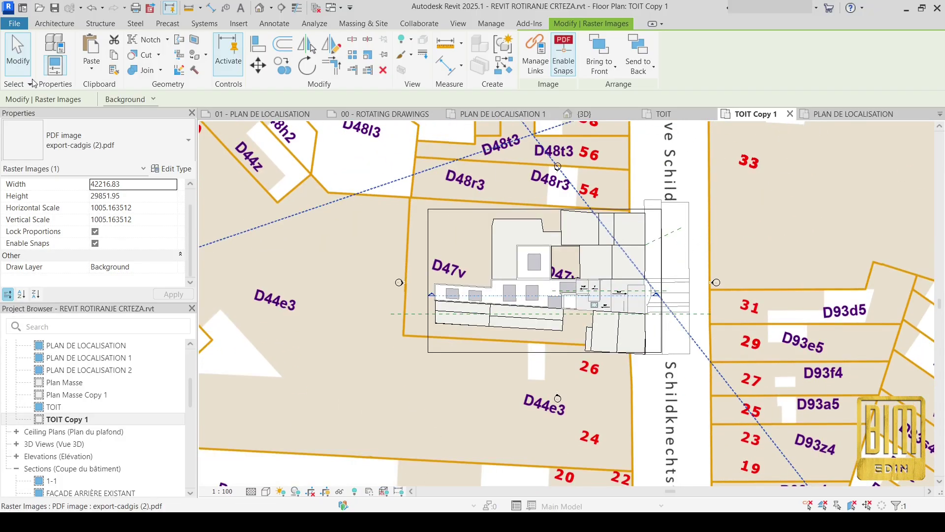
{"action": "key", "text": "Escape"}
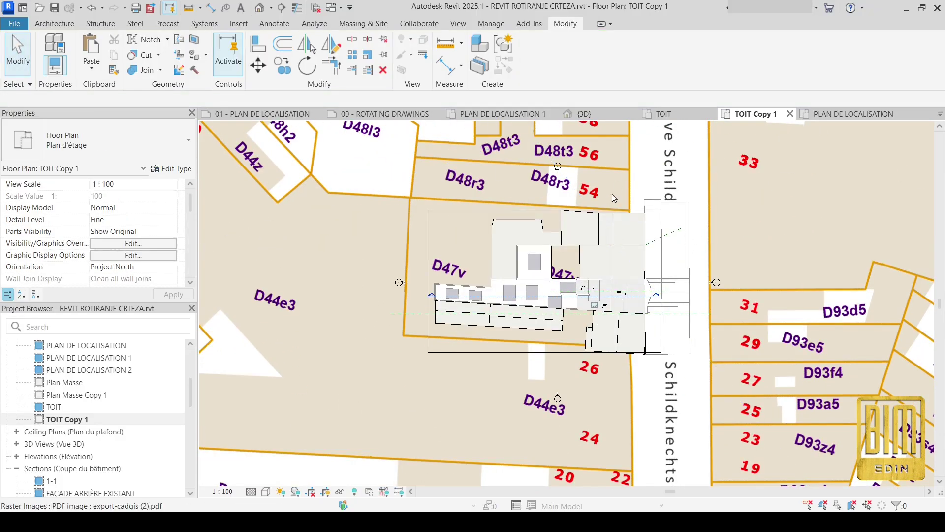
Hide the street's generic model element in the TOIT Copy 1 view.
{"action": "left_click", "coordinate": [684, 220]}
{"action": "right_click", "coordinate": [688, 216]}
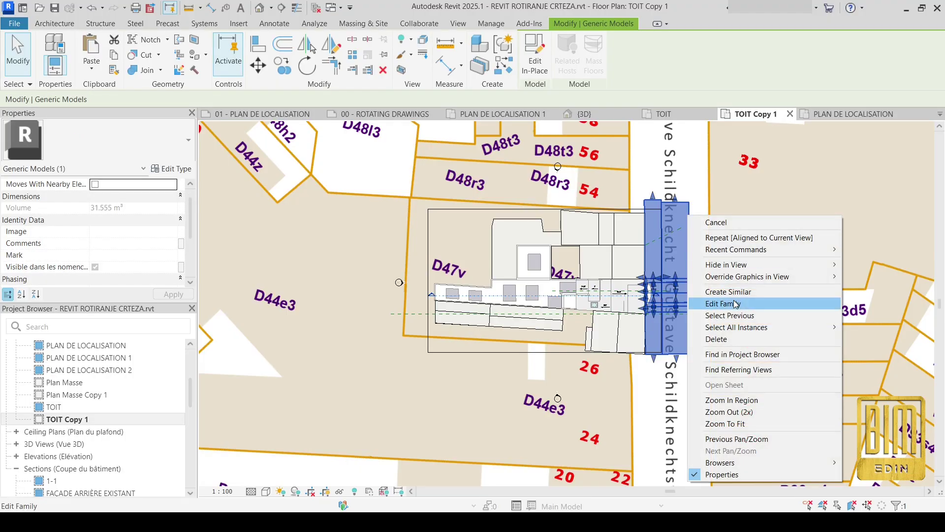
{"action": "mouse_move", "coordinate": [739, 264]}
{"action": "left_click", "coordinate": [863, 264]}
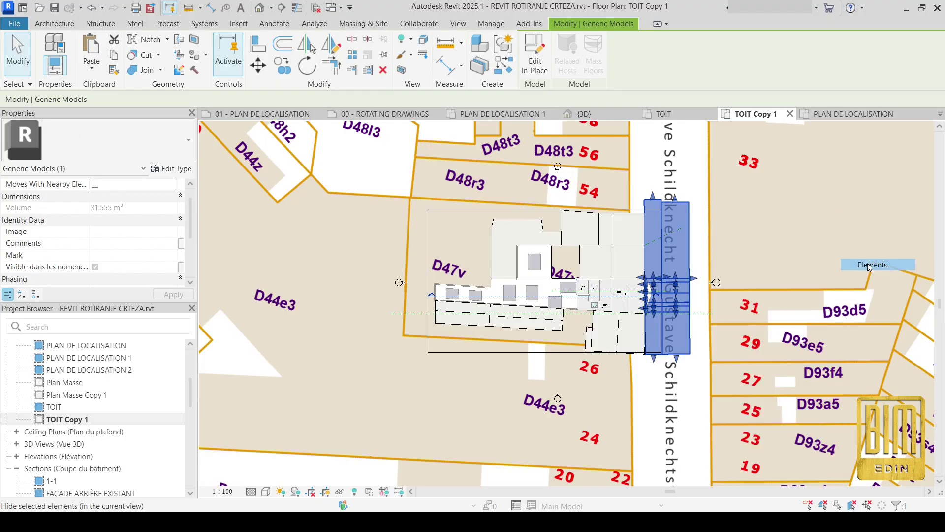
Hide the generic model of the neighbouring buildings around the roof in the TOIT Copy 1 view.
{"action": "left_click", "coordinate": [613, 236]}
{"action": "right_click", "coordinate": [612, 235]}
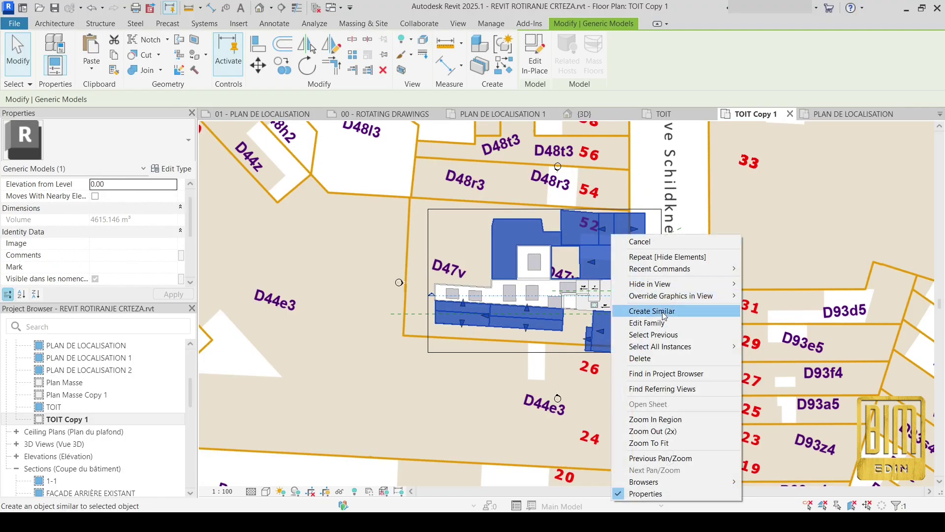
{"action": "mouse_move", "coordinate": [714, 283]}
{"action": "left_click", "coordinate": [760, 285]}
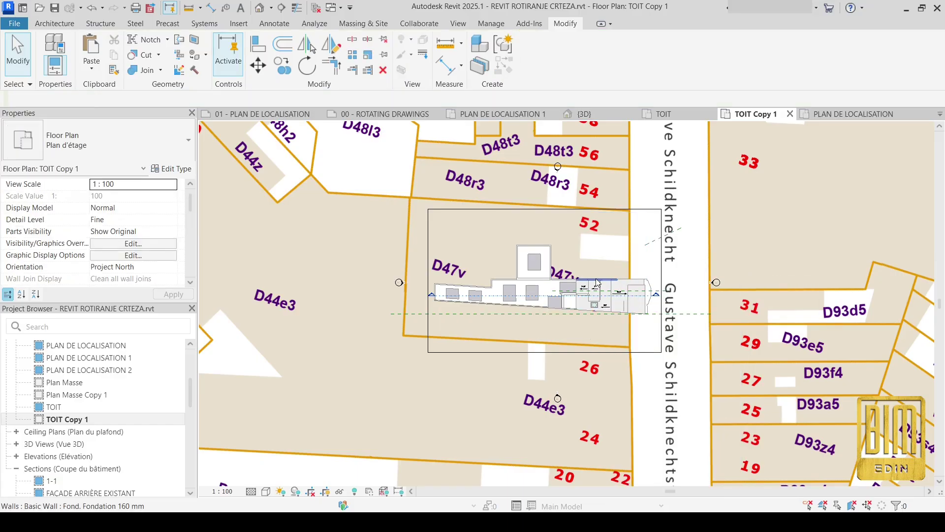
Move the cadastral PDF image down so the parcel corner at the upper edge of D48r3 meets the building's lower rear corner.
{"action": "left_click", "coordinate": [413, 204]}
{"action": "scroll", "coordinate": [415, 159], "scroll_direction": "up", "scroll_amount": 5}
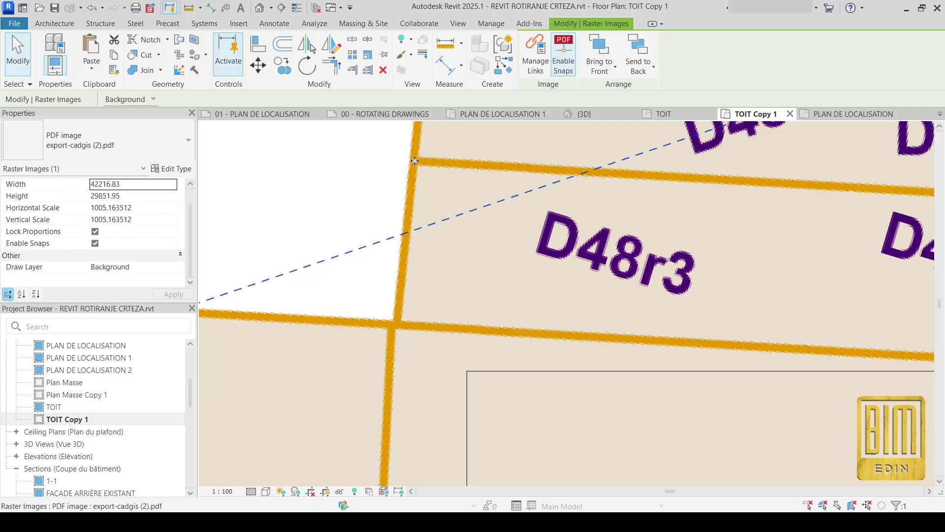
{"action": "left_click_drag", "start_coordinate": [415, 161], "coordinate": [459, 313]}
{"action": "scroll", "coordinate": [432, 207], "scroll_direction": "down", "scroll_amount": 8}
{"action": "scroll", "coordinate": [451, 319], "scroll_direction": "up", "scroll_amount": 5}
{"action": "scroll", "coordinate": [432, 316], "scroll_direction": "up", "scroll_amount": 5}
{"action": "scroll", "coordinate": [432, 314], "scroll_direction": "up", "scroll_amount": 3}
{"action": "scroll", "coordinate": [459, 313], "scroll_direction": "down", "scroll_amount": 8}
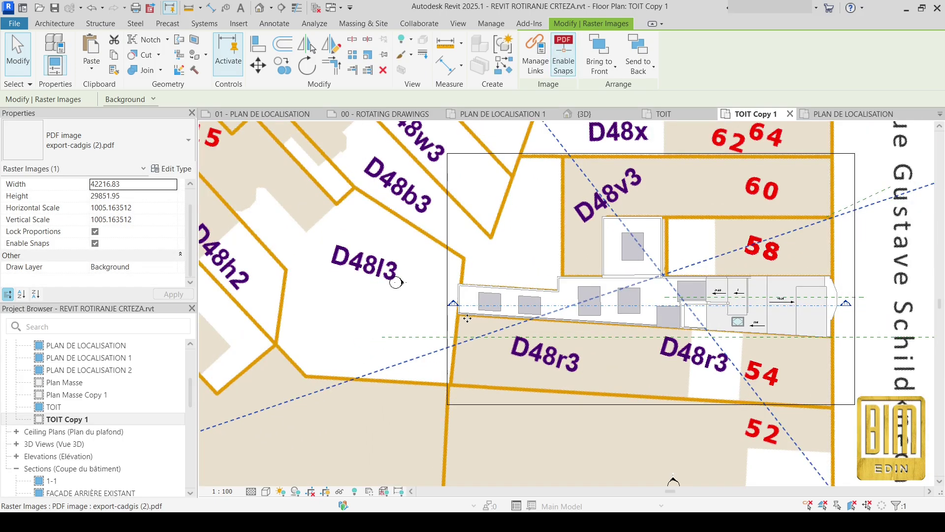
{"action": "scroll", "coordinate": [689, 172], "scroll_direction": "down", "scroll_amount": 3}
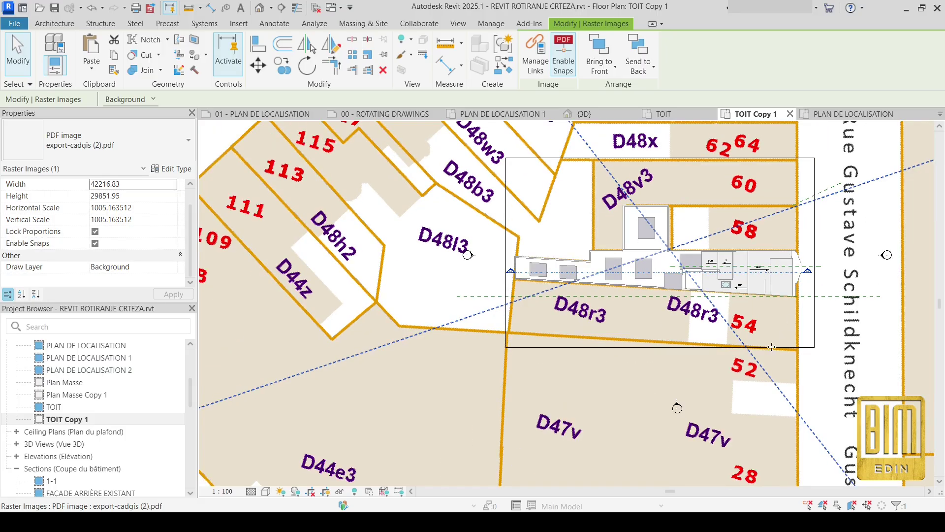
Nudge the cadastral PDF image left in four small increments until its parcel lines match the building's walls, and clear the selection.
{"action": "scroll", "coordinate": [673, 221], "scroll_direction": "up", "scroll_amount": 5}
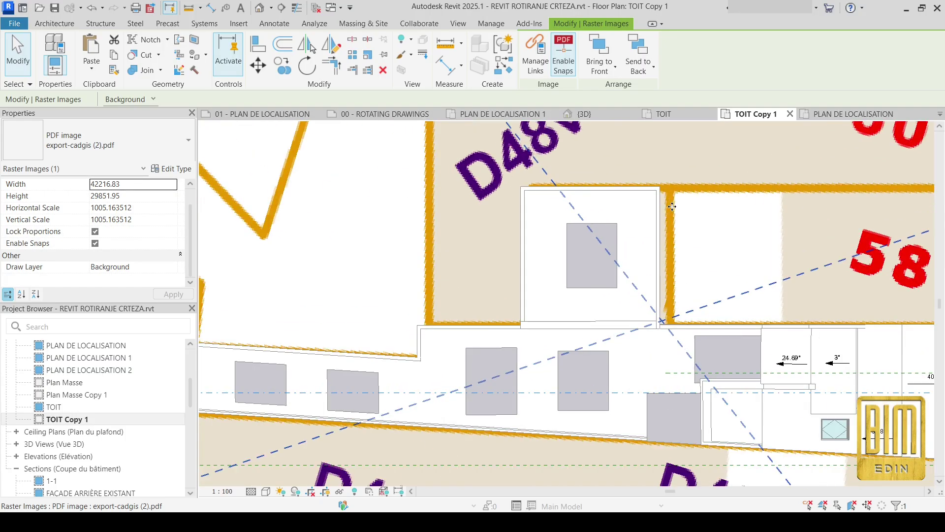
{"action": "key", "text": "Left"}
{"action": "key", "text": "Left"}
{"action": "key", "text": "Left"}
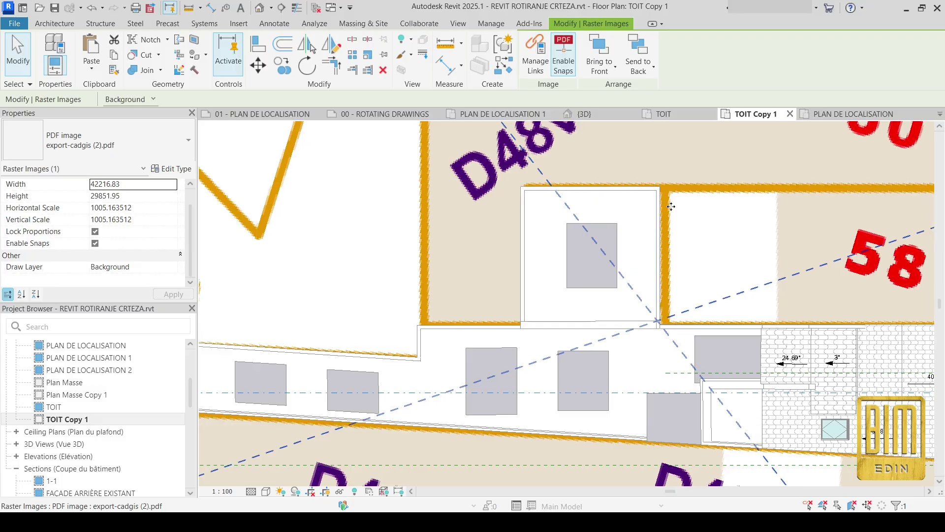
{"action": "key", "text": "Left"}
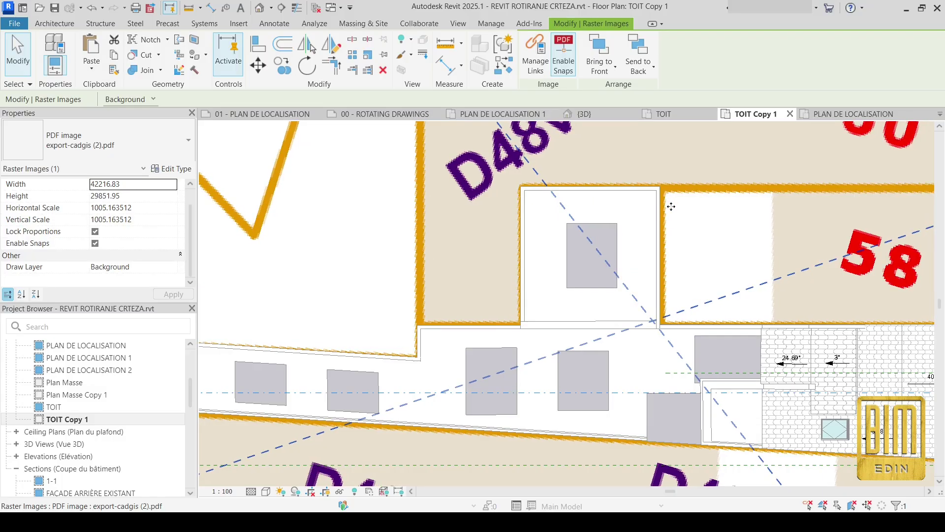
{"action": "scroll", "coordinate": [671, 206], "scroll_direction": "down", "scroll_amount": 2}
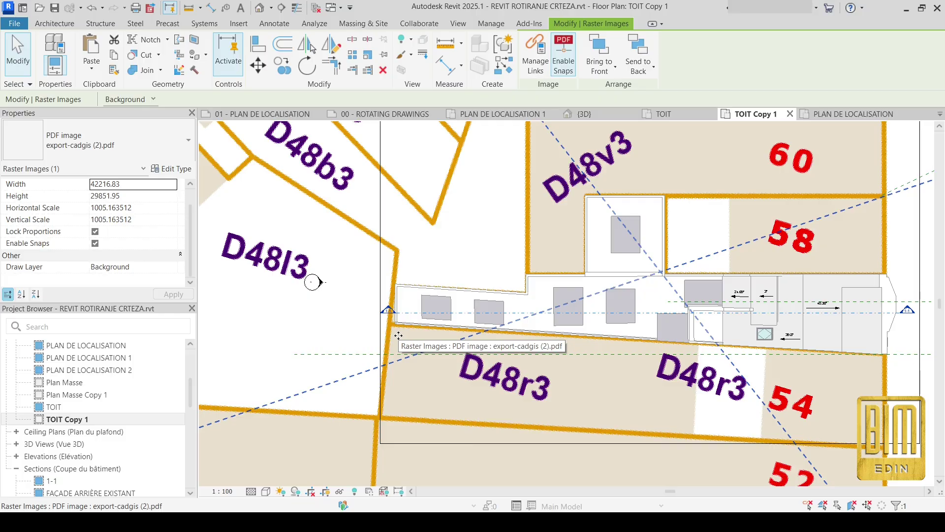
{"action": "scroll", "coordinate": [552, 307], "scroll_direction": "down", "scroll_amount": 5}
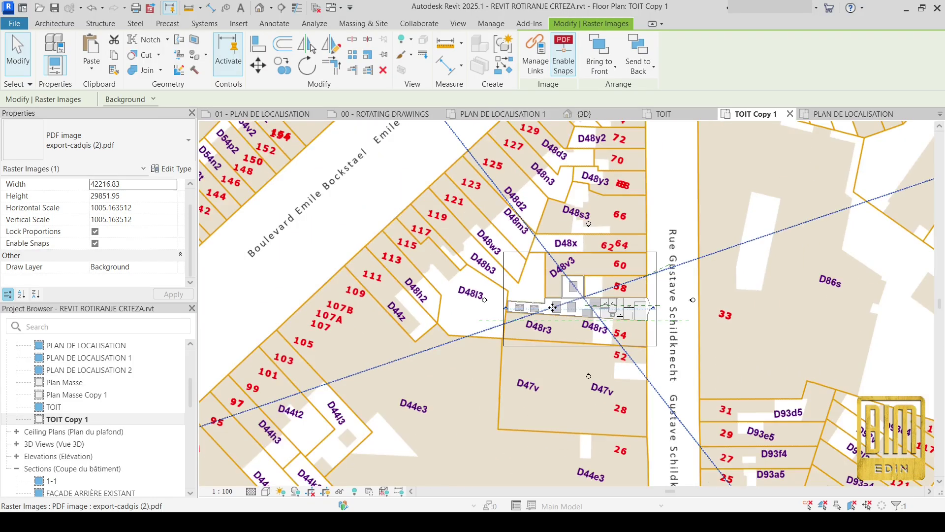
{"action": "scroll", "coordinate": [554, 308], "scroll_direction": "down", "scroll_amount": 2}
{"action": "scroll", "coordinate": [591, 280], "scroll_direction": "up", "scroll_amount": 2}
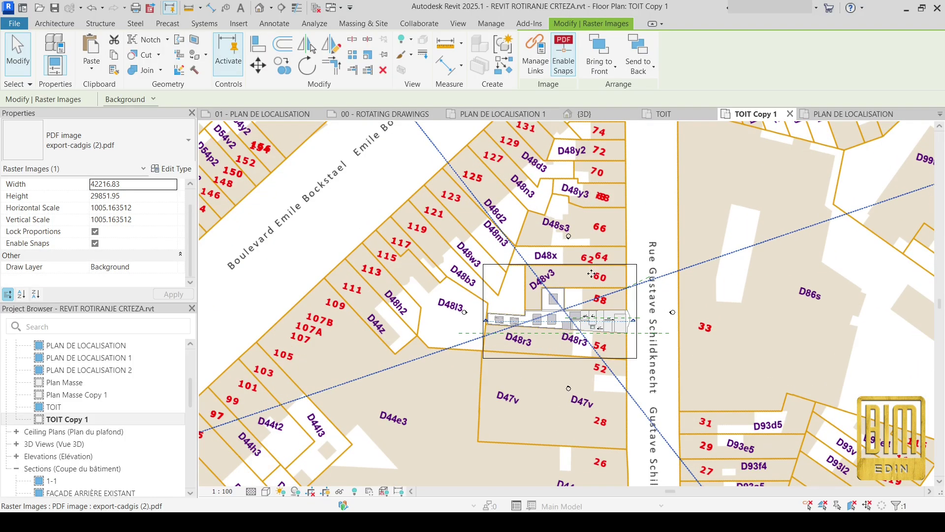
{"action": "left_click", "coordinate": [18, 54]}
Start rotating the TOIT Copy 1 crop region and place the center of rotation on the lower-left corner of the cadastral map's frame.
{"action": "scroll", "coordinate": [523, 285], "scroll_direction": "down", "scroll_amount": 5}
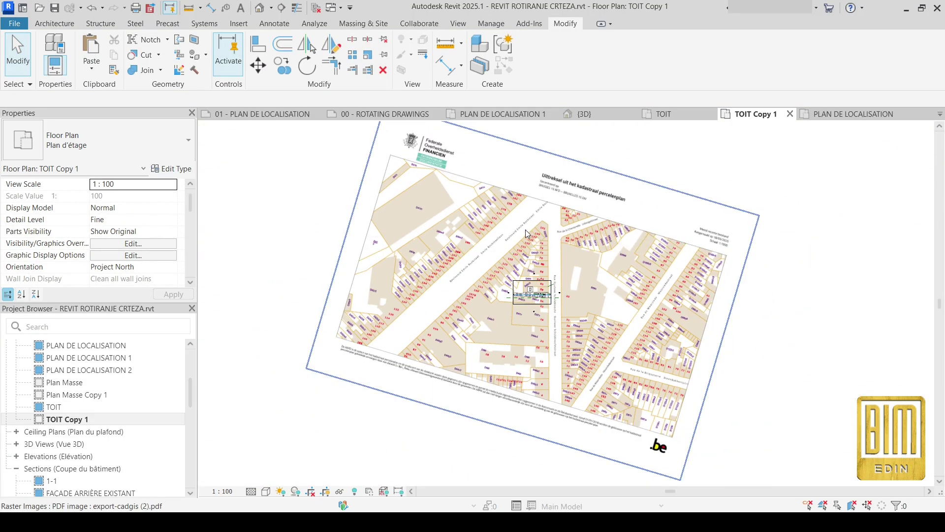
{"action": "scroll", "coordinate": [525, 231], "scroll_direction": "up", "scroll_amount": 2}
{"action": "scroll", "coordinate": [444, 295], "scroll_direction": "down", "scroll_amount": 2}
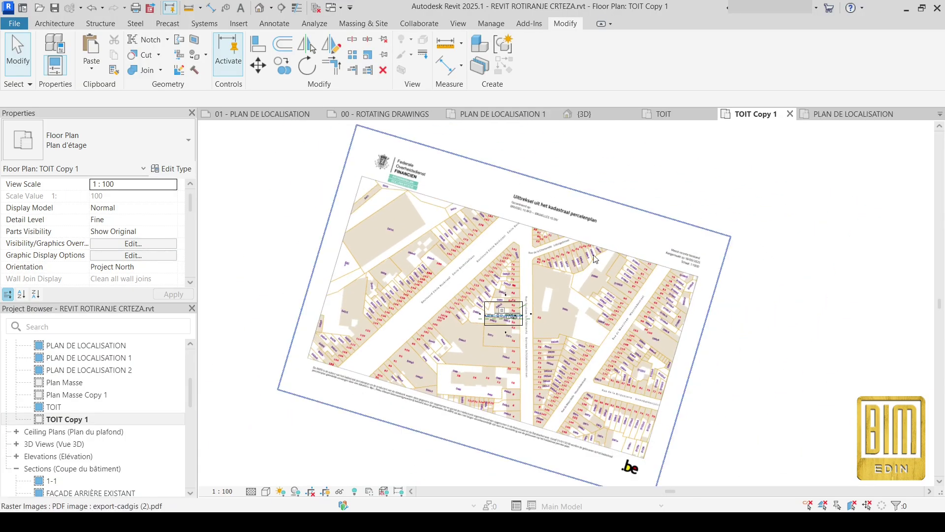
{"action": "scroll", "coordinate": [492, 317], "scroll_direction": "up", "scroll_amount": 7}
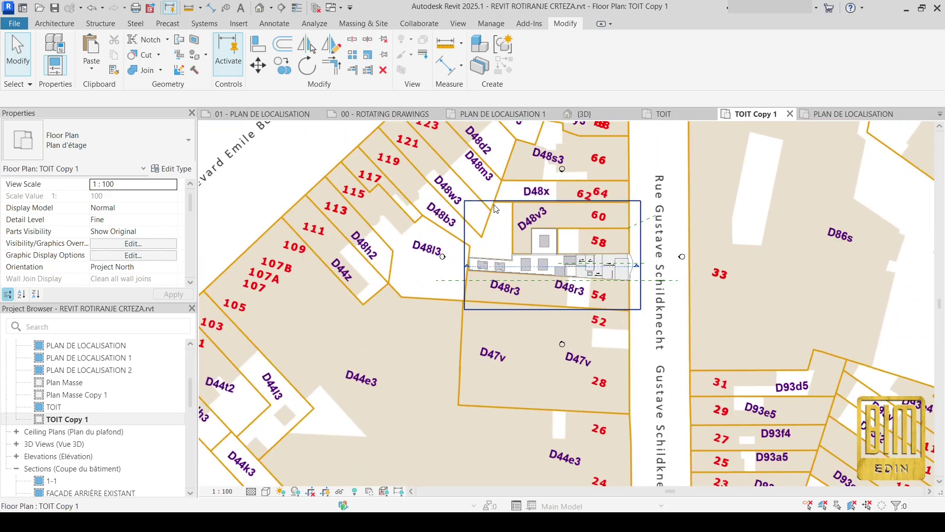
{"action": "left_click", "coordinate": [495, 201]}
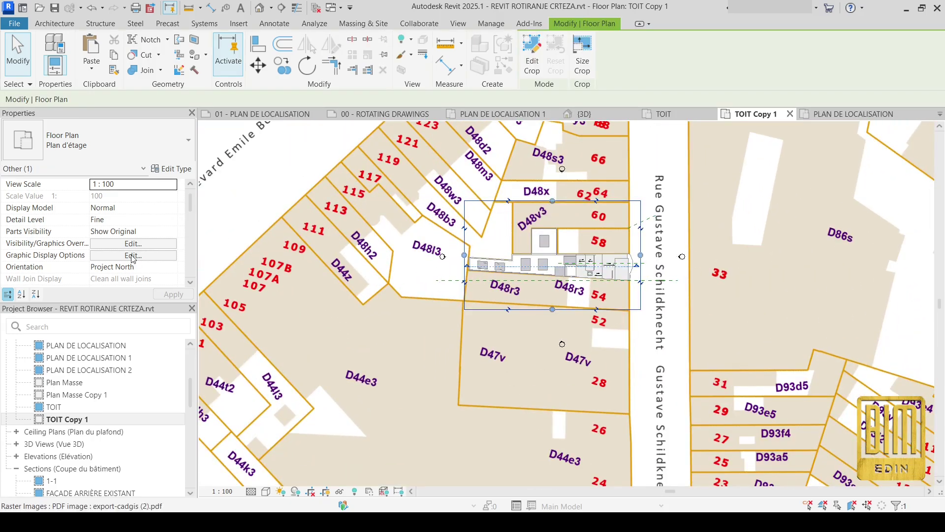
{"action": "scroll", "coordinate": [115, 260], "scroll_direction": "down", "scroll_amount": 5}
{"action": "scroll", "coordinate": [114, 260], "scroll_direction": "down", "scroll_amount": 2}
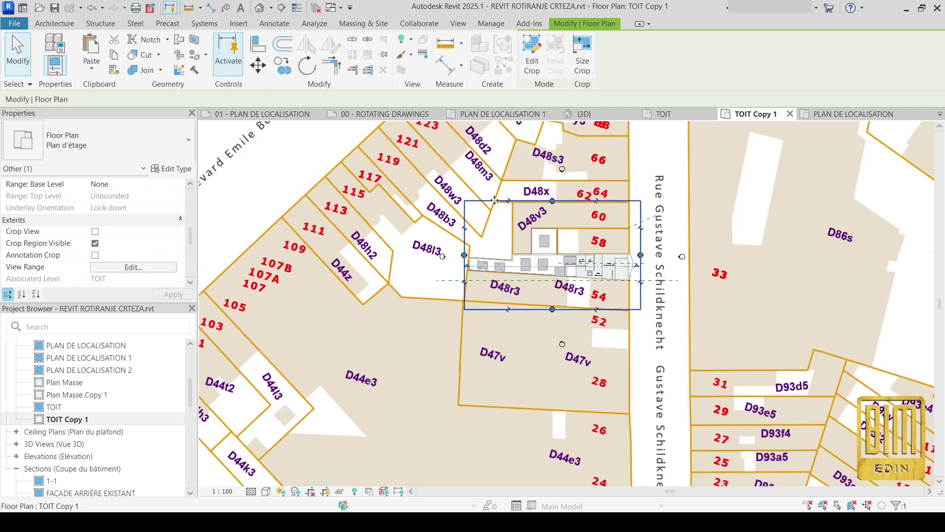
{"action": "scroll", "coordinate": [497, 212], "scroll_direction": "down", "scroll_amount": 6}
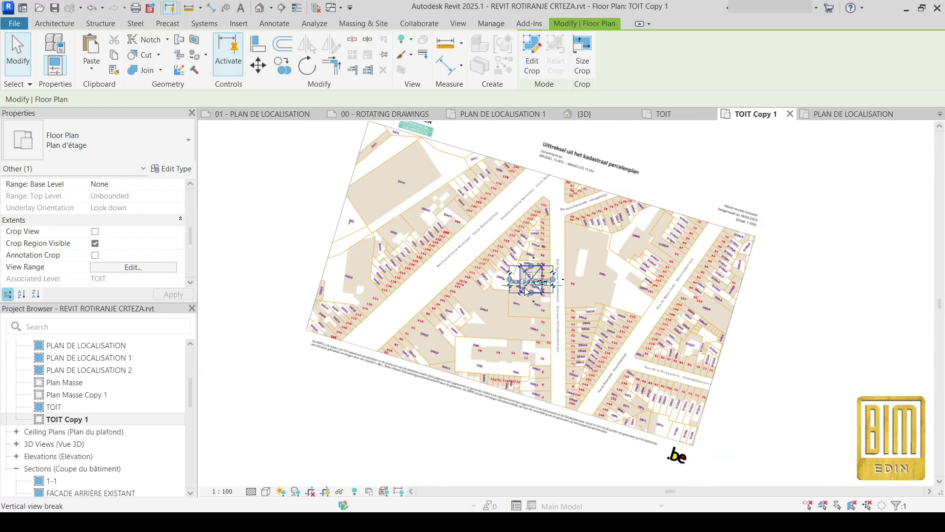
{"action": "left_click", "coordinate": [306, 66]}
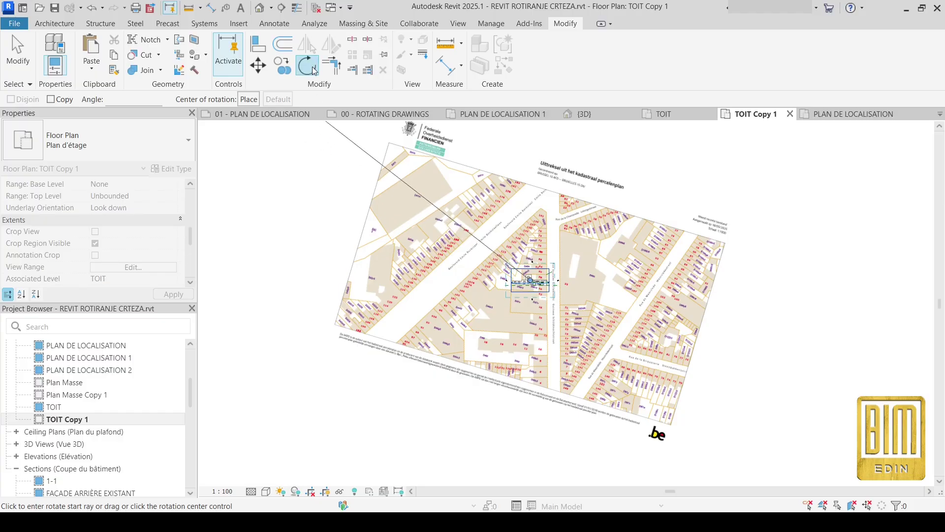
{"action": "left_click", "coordinate": [249, 100]}
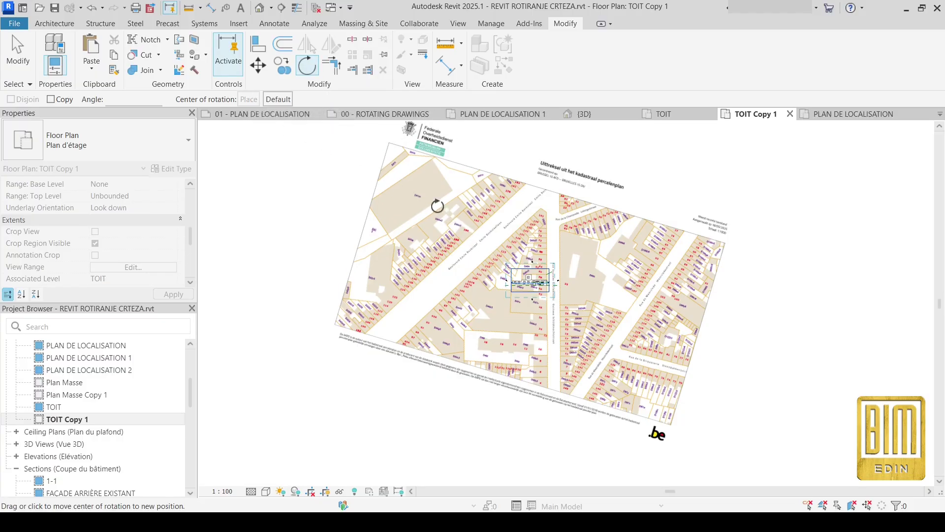
{"action": "scroll", "coordinate": [344, 345], "scroll_direction": "up", "scroll_amount": 4}
{"action": "scroll", "coordinate": [339, 321], "scroll_direction": "up", "scroll_amount": 3}
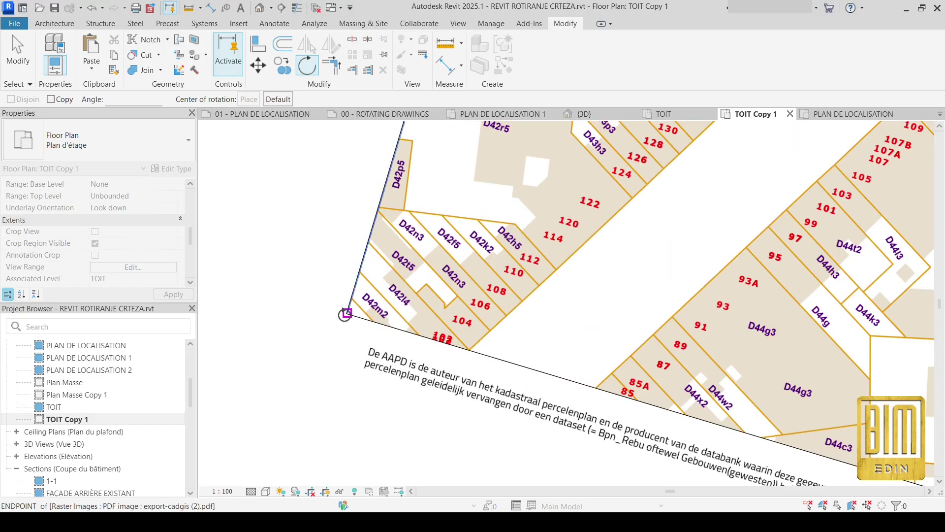
{"action": "left_click", "coordinate": [348, 313]}
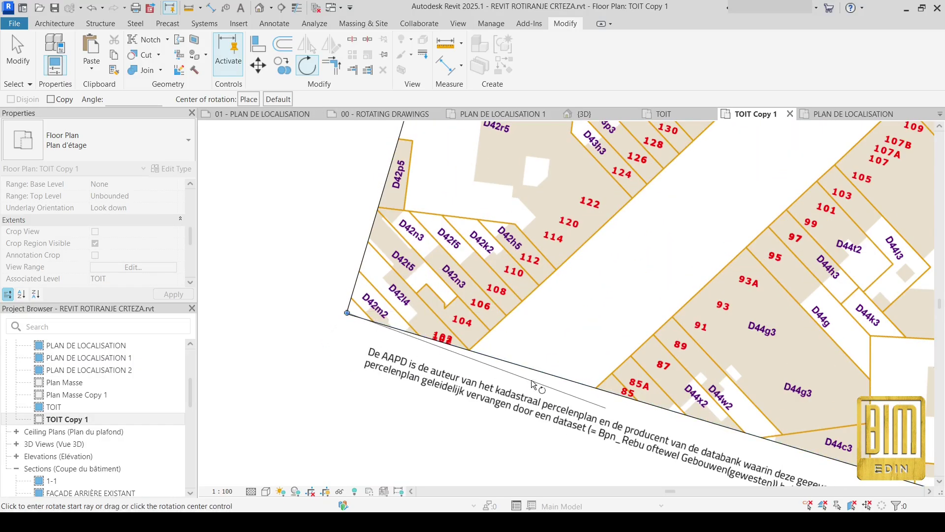
Rotate the crop region from a horizontal start ray to the lower border line of the cadastral map, so the map lies level.
{"action": "scroll", "coordinate": [556, 374], "scroll_direction": "down", "scroll_amount": 2}
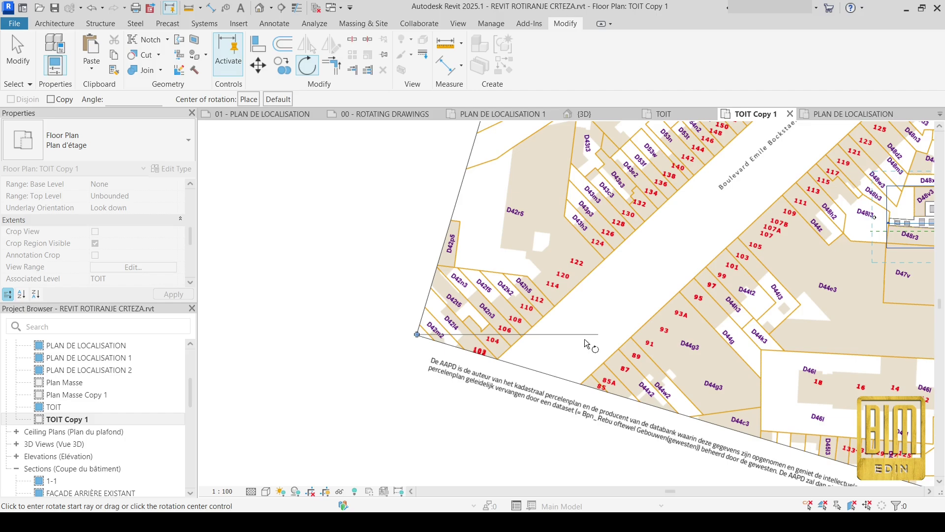
{"action": "scroll", "coordinate": [585, 340], "scroll_direction": "down", "scroll_amount": 3}
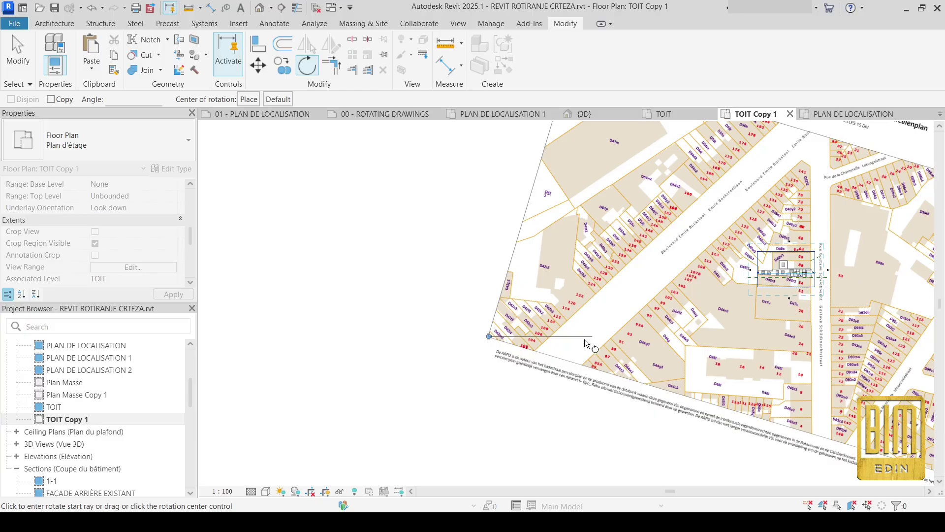
{"action": "scroll", "coordinate": [584, 338], "scroll_direction": "up", "scroll_amount": 2}
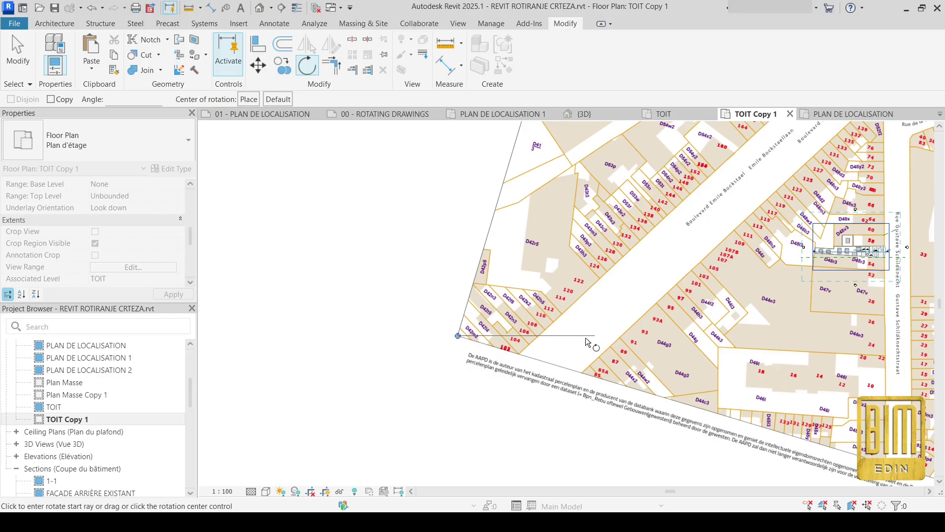
{"action": "left_click", "coordinate": [586, 340]}
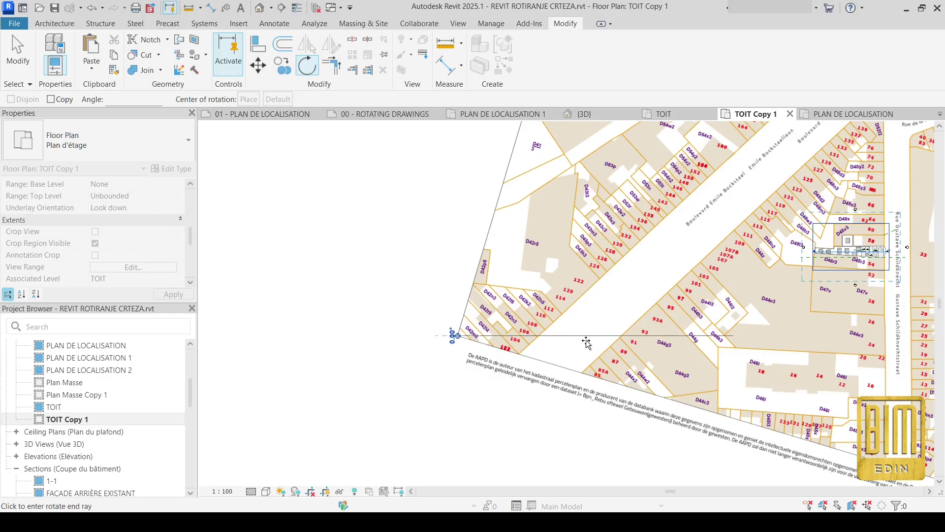
{"action": "left_click", "coordinate": [592, 375]}
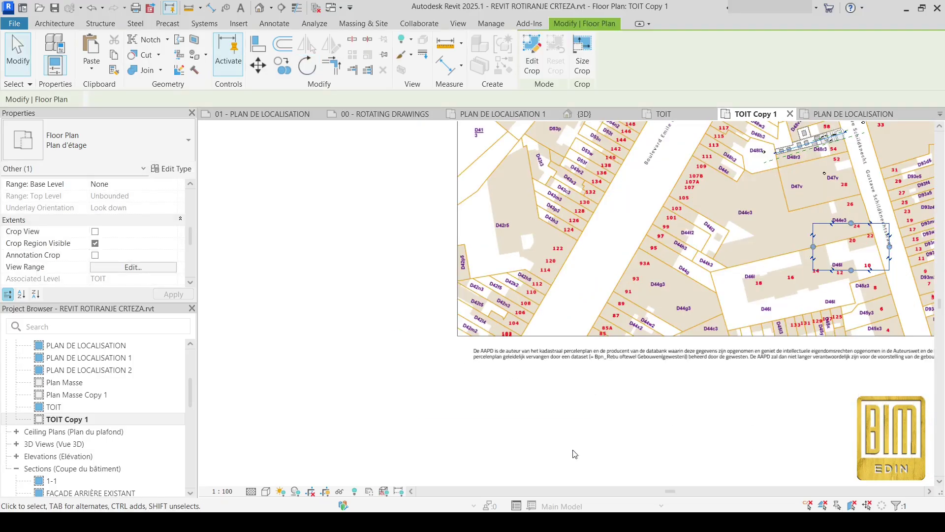
Move the crop region up from parcels 20 and 24 so it surrounds the building between numbers 52 and 60.
{"action": "scroll", "coordinate": [805, 193], "scroll_direction": "up", "scroll_amount": 3}
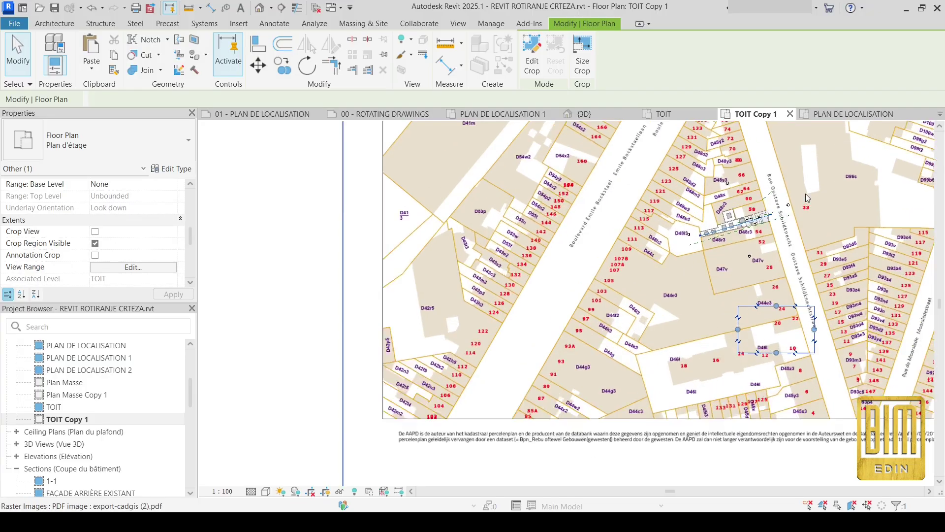
{"action": "scroll", "coordinate": [619, 279], "scroll_direction": "down", "scroll_amount": 3}
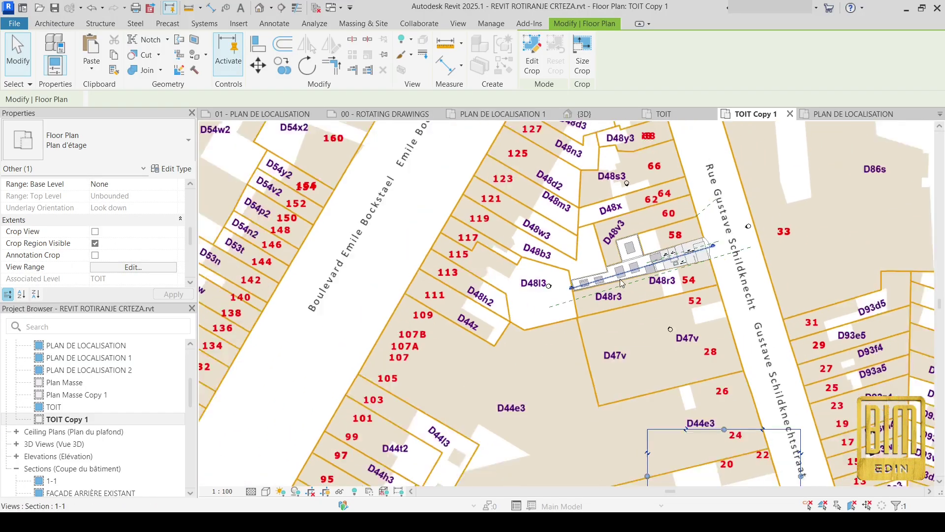
{"action": "scroll", "coordinate": [726, 377], "scroll_direction": "up", "scroll_amount": 3}
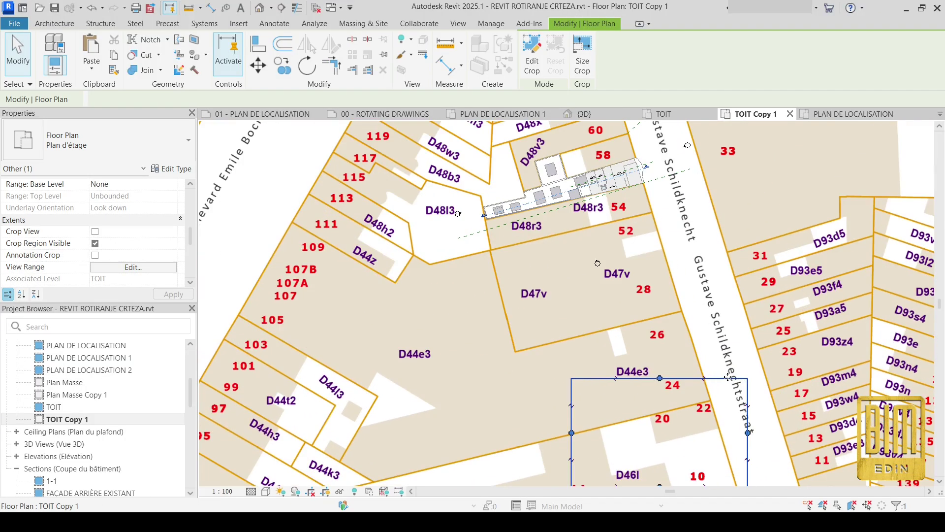
{"action": "left_click_drag", "start_coordinate": [727, 377], "coordinate": [636, 131]}
{"action": "scroll", "coordinate": [649, 158], "scroll_direction": "down", "scroll_amount": 1}
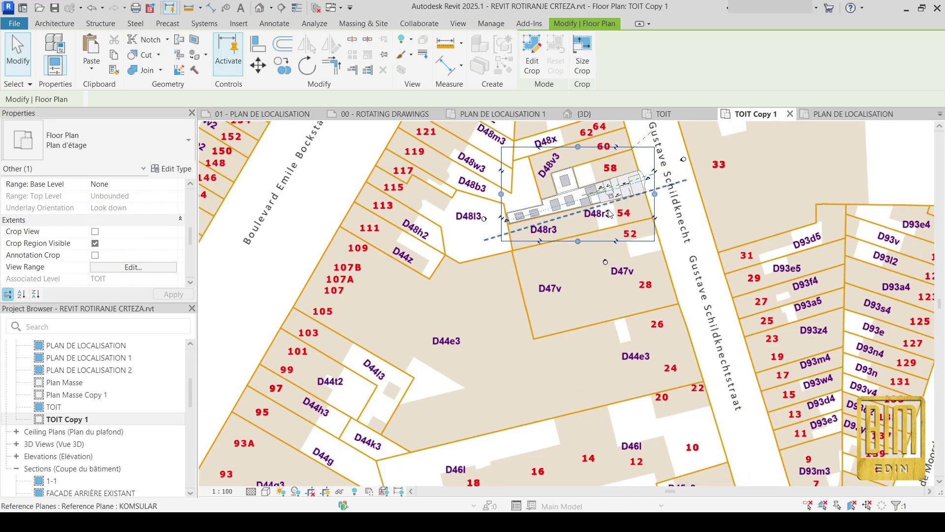
{"action": "middle_click_drag", "start_coordinate": [610, 214], "coordinate": [611, 282]}
{"action": "scroll", "coordinate": [528, 245], "scroll_direction": "up", "scroll_amount": 2}
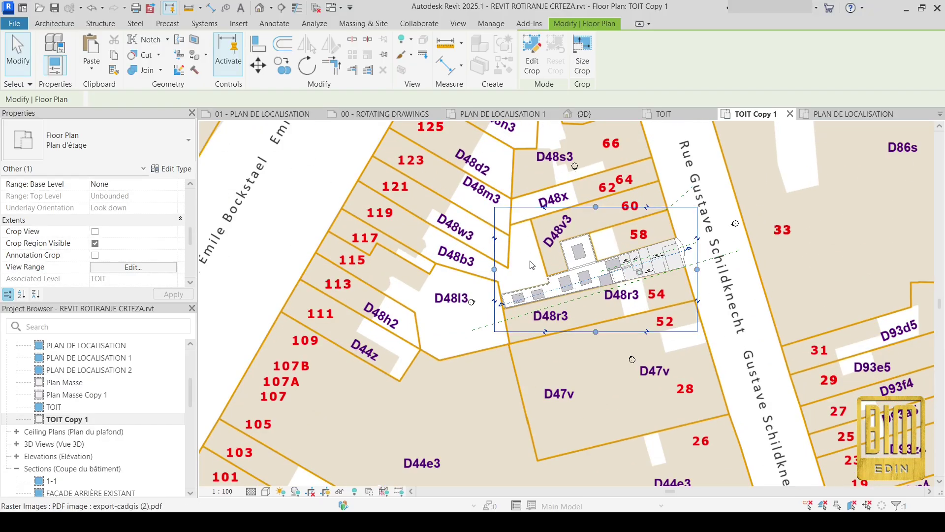
Stretch all four sides of the crop region out to the cadastral map's frame and clear the selection.
{"action": "scroll", "coordinate": [533, 267], "scroll_direction": "down", "scroll_amount": 8}
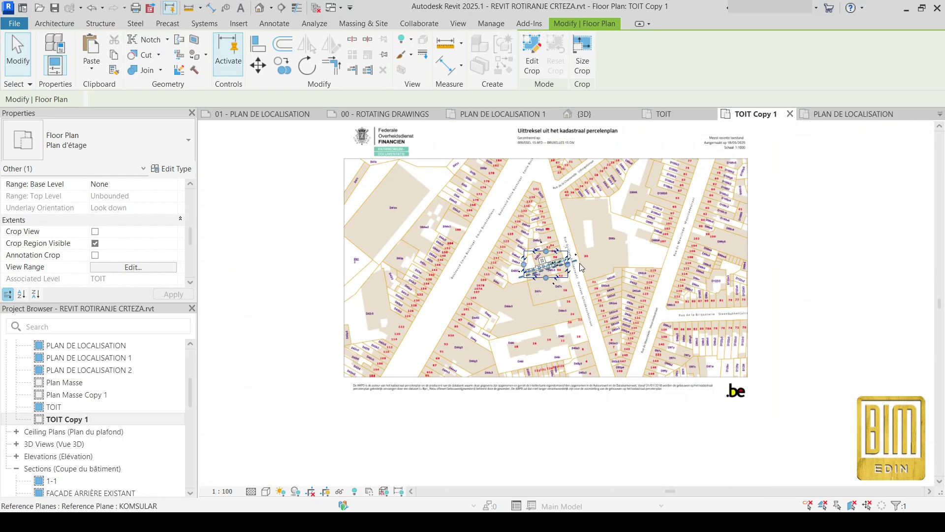
{"action": "scroll", "coordinate": [570, 265], "scroll_direction": "up", "scroll_amount": 3}
{"action": "left_click_drag", "start_coordinate": [566, 263], "coordinate": [837, 261]}
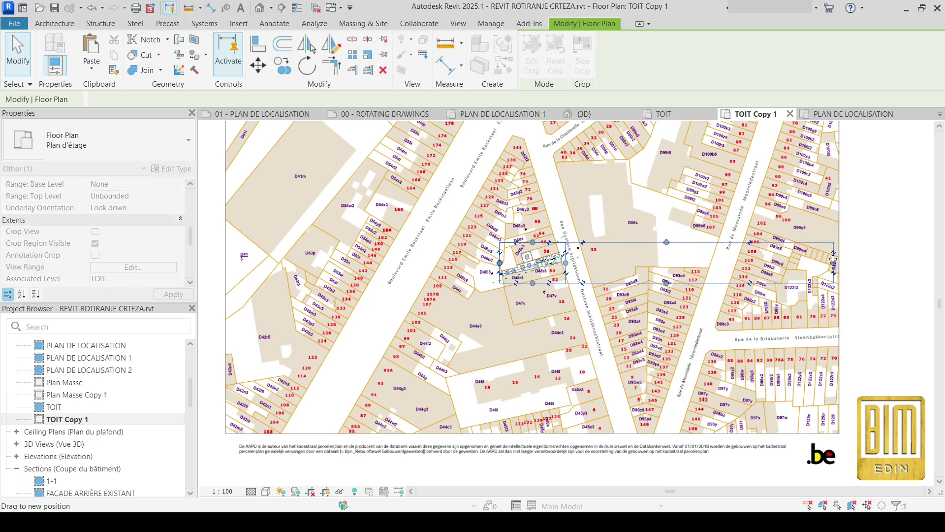
{"action": "left_click_drag", "start_coordinate": [500, 275], "coordinate": [225, 277]}
{"action": "scroll", "coordinate": [485, 286], "scroll_direction": "down", "scroll_amount": 2}
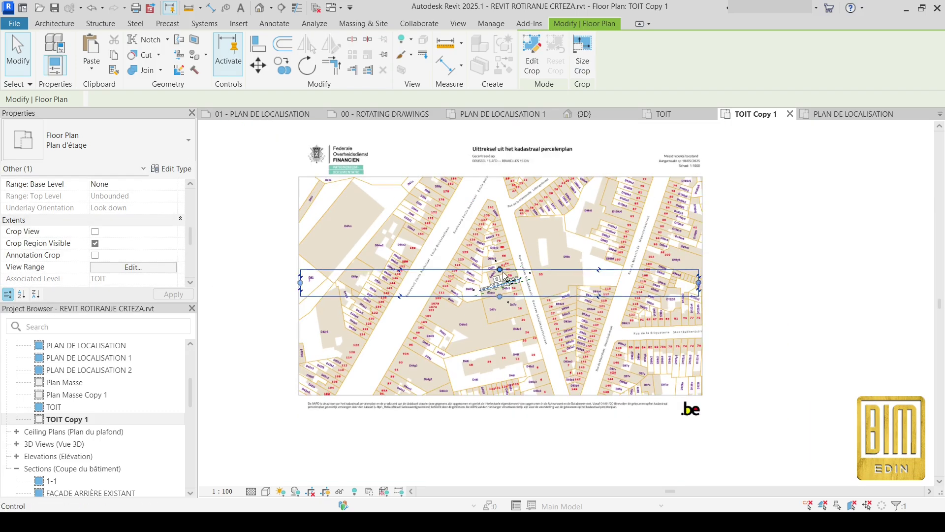
{"action": "left_click_drag", "start_coordinate": [500, 269], "coordinate": [500, 178]}
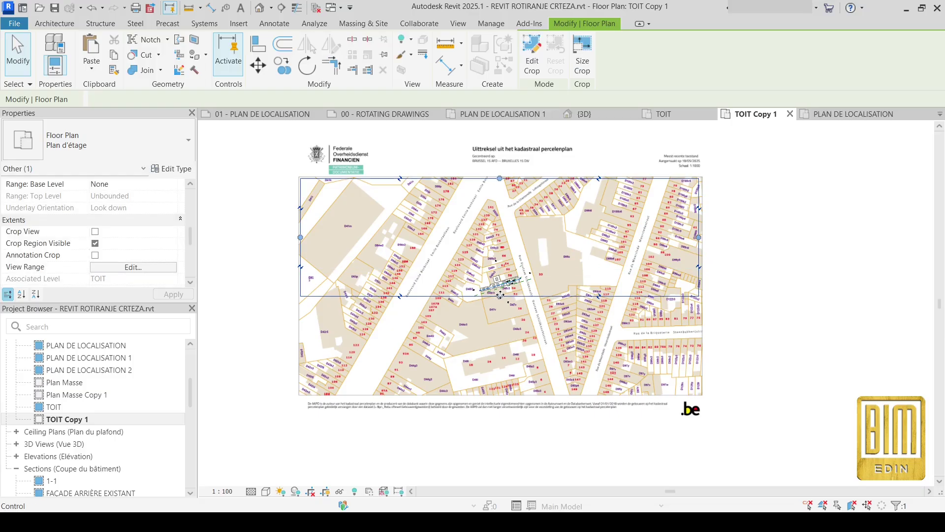
{"action": "left_click_drag", "start_coordinate": [500, 295], "coordinate": [500, 394]}
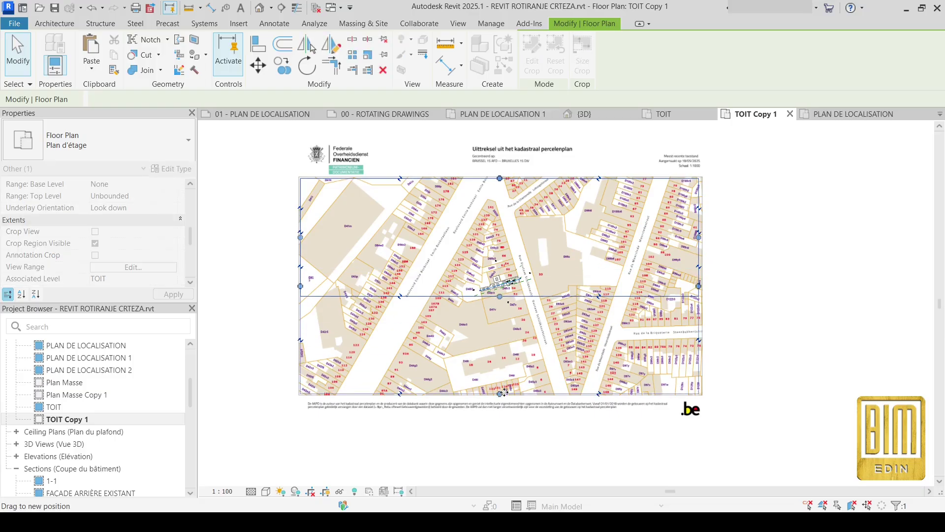
{"action": "left_click", "coordinate": [233, 170]}
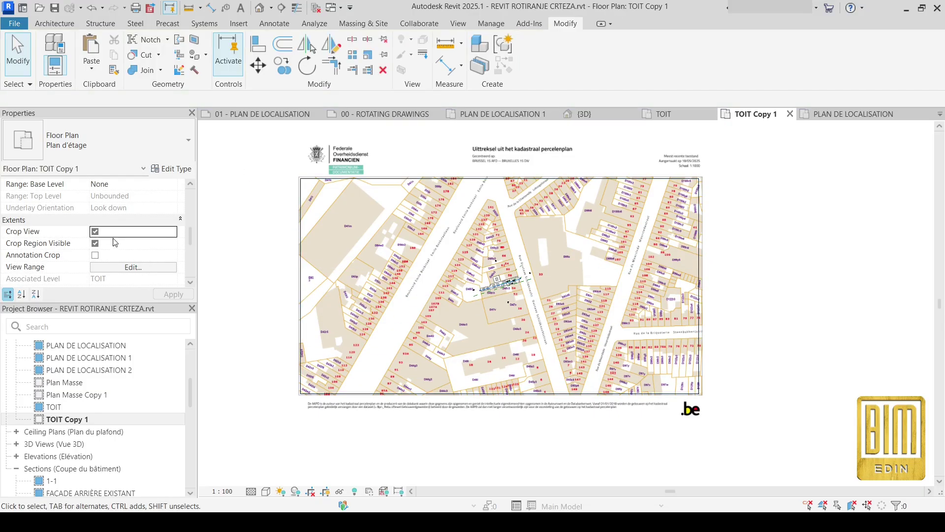
Open the sheet 01 - PLAN DE LOCALISATION.
{"action": "scroll", "coordinate": [579, 240], "scroll_direction": "down", "scroll_amount": 3}
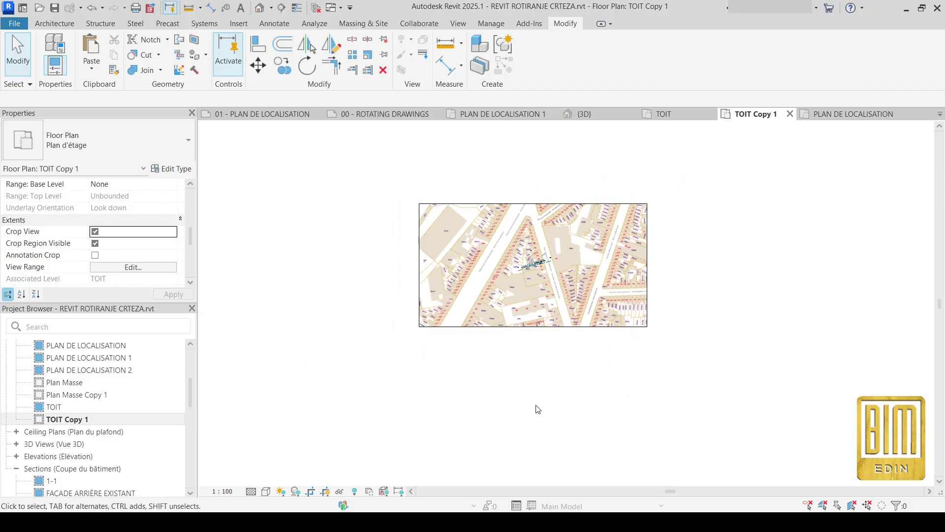
{"action": "scroll", "coordinate": [424, 230], "scroll_direction": "up", "scroll_amount": 2}
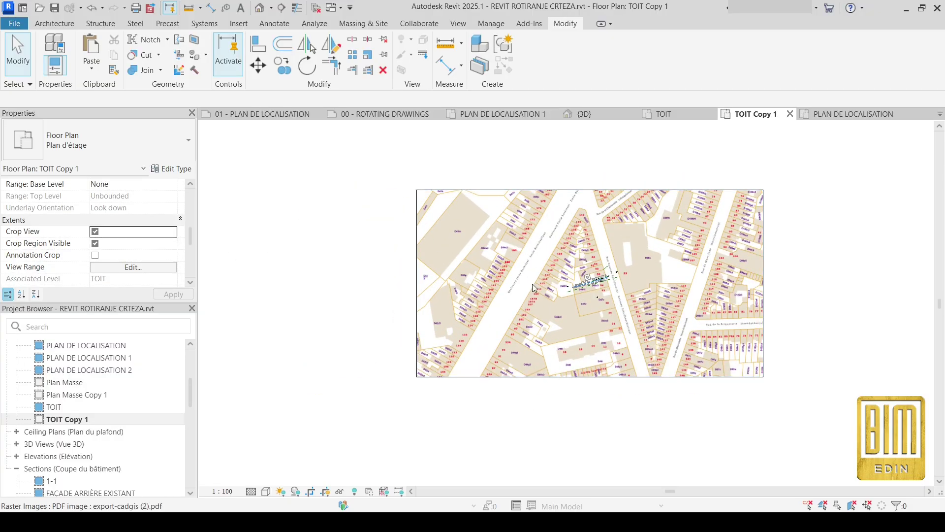
{"action": "scroll", "coordinate": [532, 290], "scroll_direction": "up", "scroll_amount": 2}
{"action": "scroll", "coordinate": [98, 399], "scroll_direction": "down", "scroll_amount": 8}
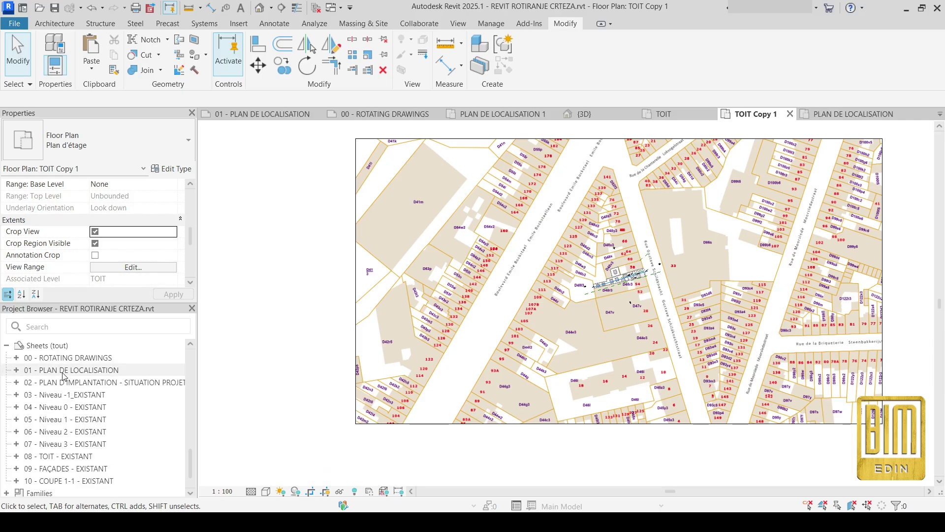
{"action": "double_click", "coordinate": [64, 373]}
{"action": "scroll", "coordinate": [500, 271], "scroll_direction": "up", "scroll_amount": 1}
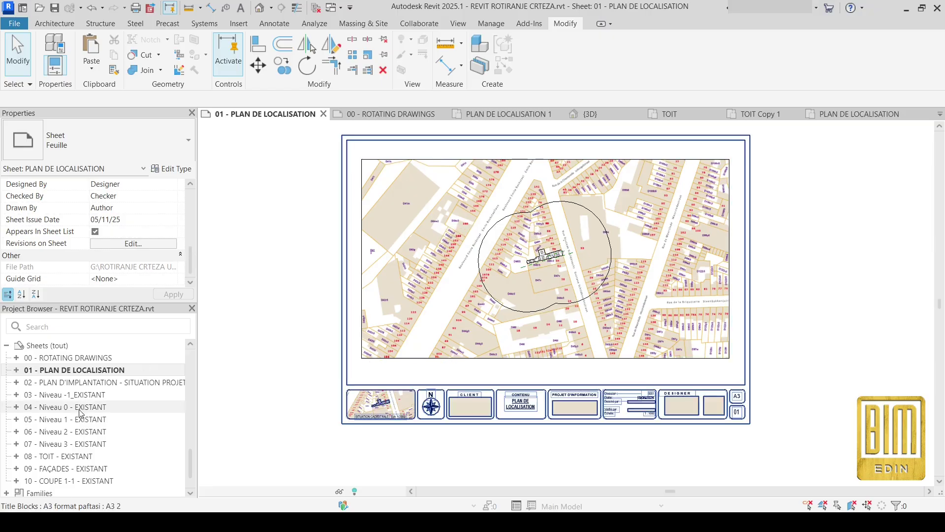
{"action": "scroll", "coordinate": [428, 264], "scroll_direction": "down", "scroll_amount": 1}
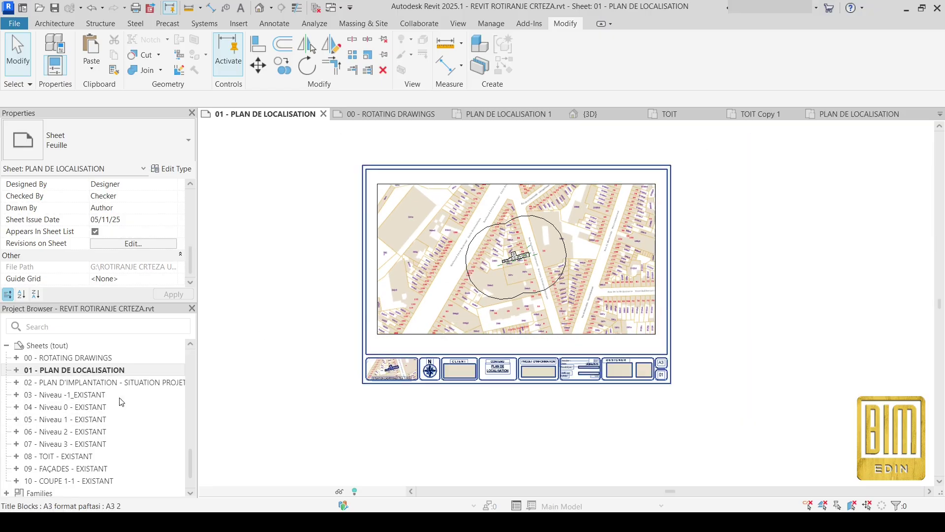
Place the TOIT Copy 1 floor plan on the sheet and move its viewport clear of the title block.
{"action": "scroll", "coordinate": [99, 408], "scroll_direction": "up", "scroll_amount": 8}
{"action": "scroll", "coordinate": [93, 418], "scroll_direction": "up", "scroll_amount": 5}
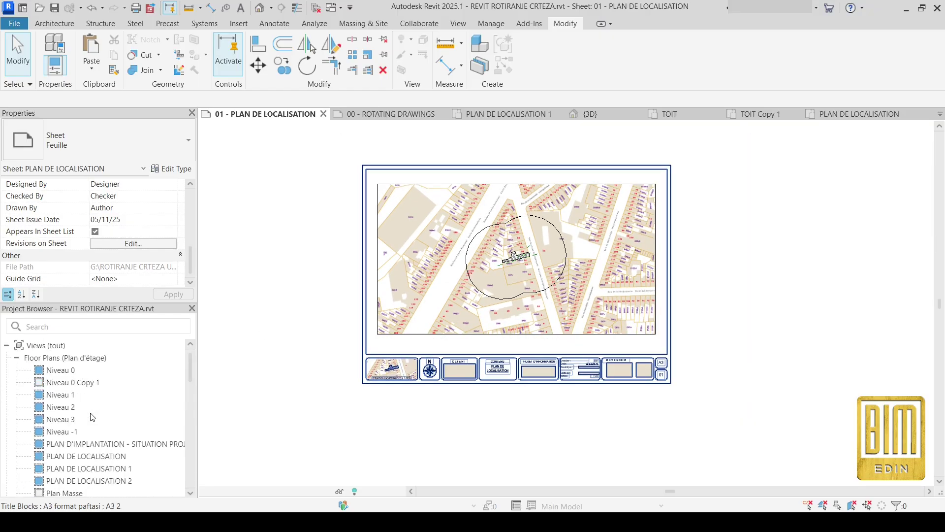
{"action": "scroll", "coordinate": [94, 448], "scroll_direction": "down", "scroll_amount": 2}
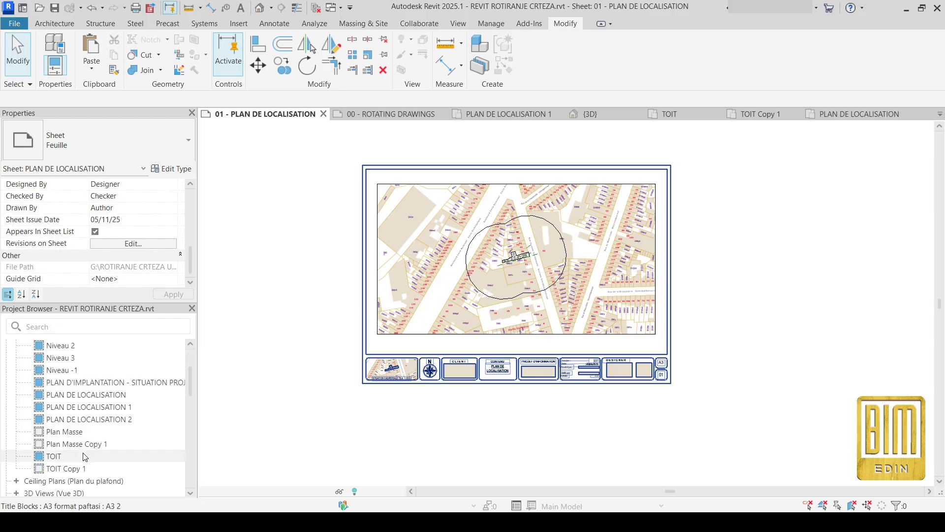
{"action": "left_click", "coordinate": [72, 470]}
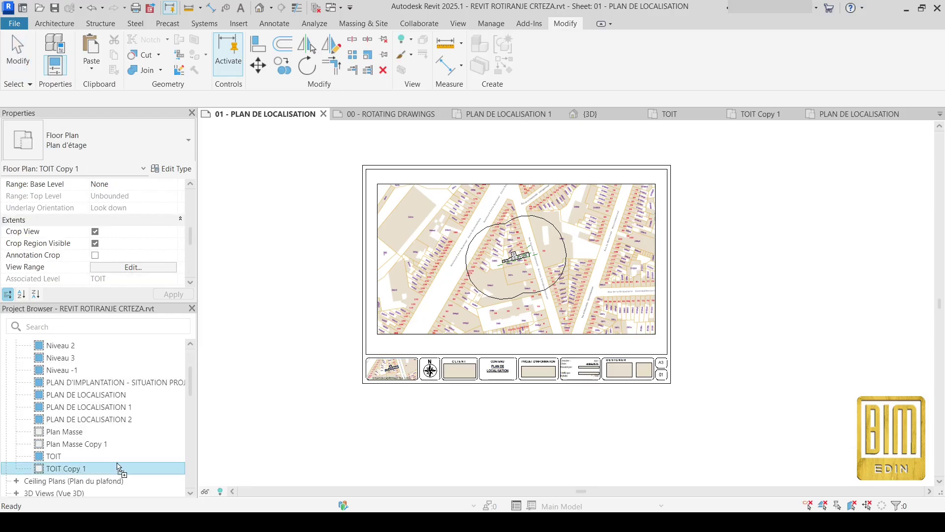
{"action": "left_click_drag", "start_coordinate": [444, 400], "coordinate": [456, 410]}
{"action": "scroll", "coordinate": [455, 410], "scroll_direction": "down", "scroll_amount": 2}
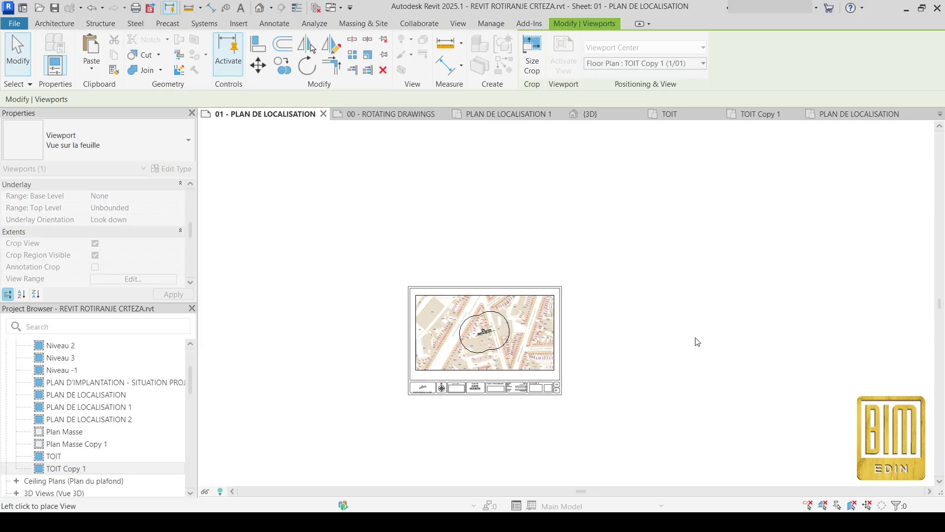
{"action": "left_click", "coordinate": [702, 258]}
{"action": "scroll", "coordinate": [516, 248], "scroll_direction": "down", "scroll_amount": 3}
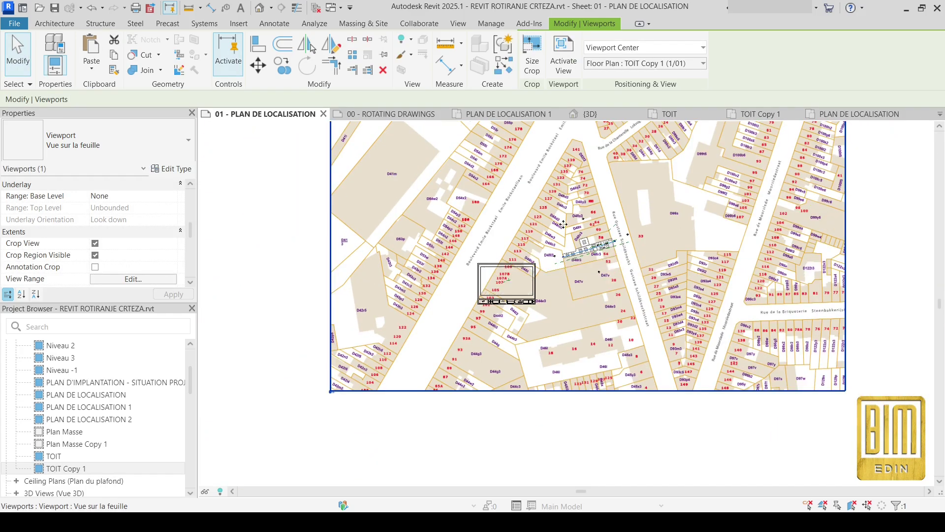
{"action": "left_click_drag", "start_coordinate": [563, 224], "coordinate": [772, 217]}
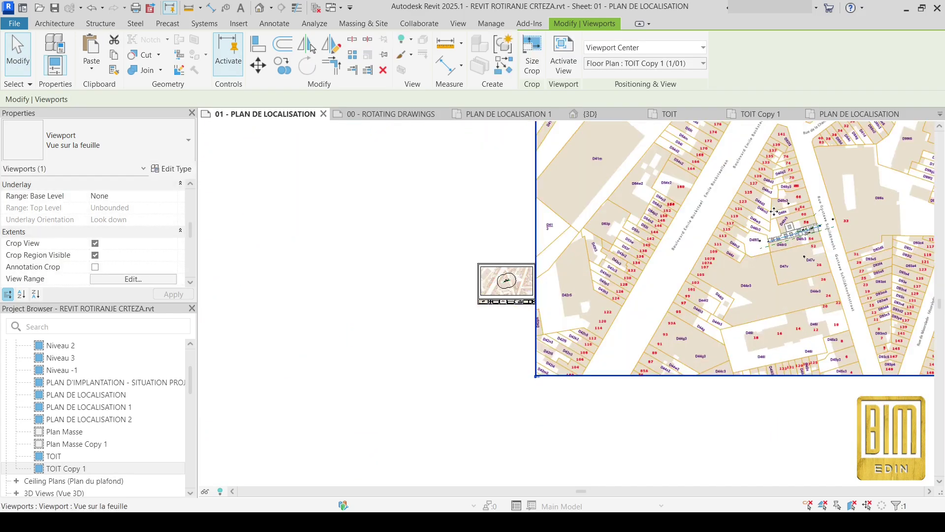
Select the sheet's existing location plan viewport and check the scale entry in the title block.
{"action": "scroll", "coordinate": [488, 288], "scroll_direction": "up", "scroll_amount": 3}
{"action": "left_click", "coordinate": [462, 272]}
{"action": "scroll", "coordinate": [462, 273], "scroll_direction": "up", "scroll_amount": 3}
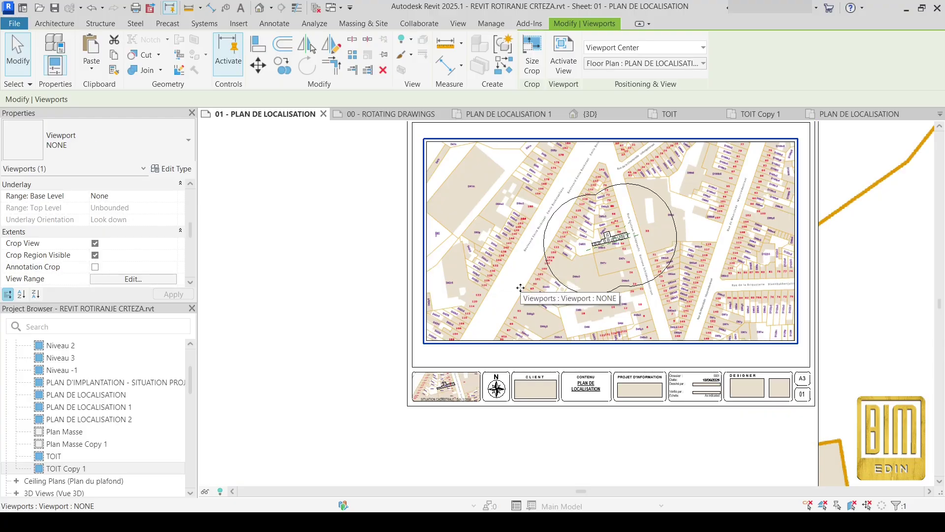
{"action": "scroll", "coordinate": [713, 407], "scroll_direction": "up", "scroll_amount": 1}
{"action": "scroll", "coordinate": [712, 407], "scroll_direction": "up", "scroll_amount": 5}
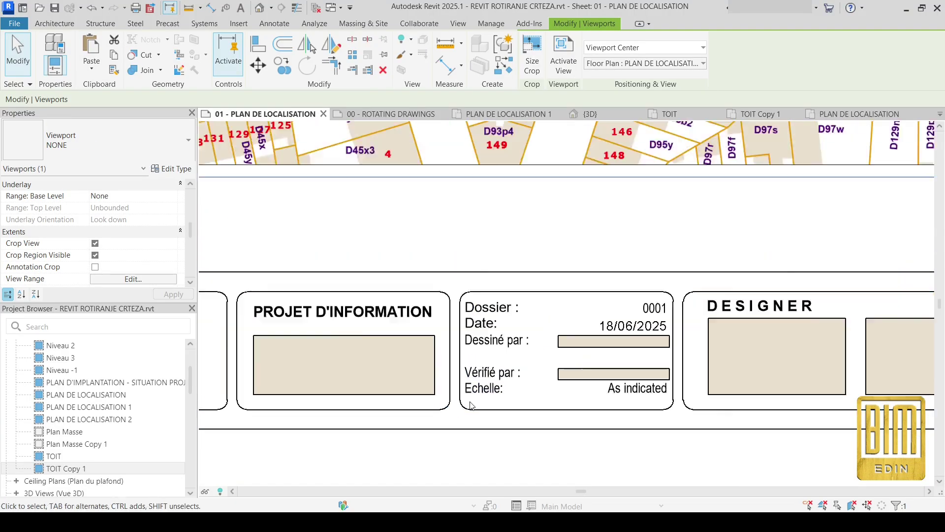
{"action": "scroll", "coordinate": [467, 400], "scroll_direction": "down", "scroll_amount": 6}
{"action": "scroll", "coordinate": [435, 297], "scroll_direction": "down", "scroll_amount": 3}
Set the view scale of the TOIT Copy 1 viewport to 1 : 1000.
{"action": "left_click", "coordinate": [719, 270]}
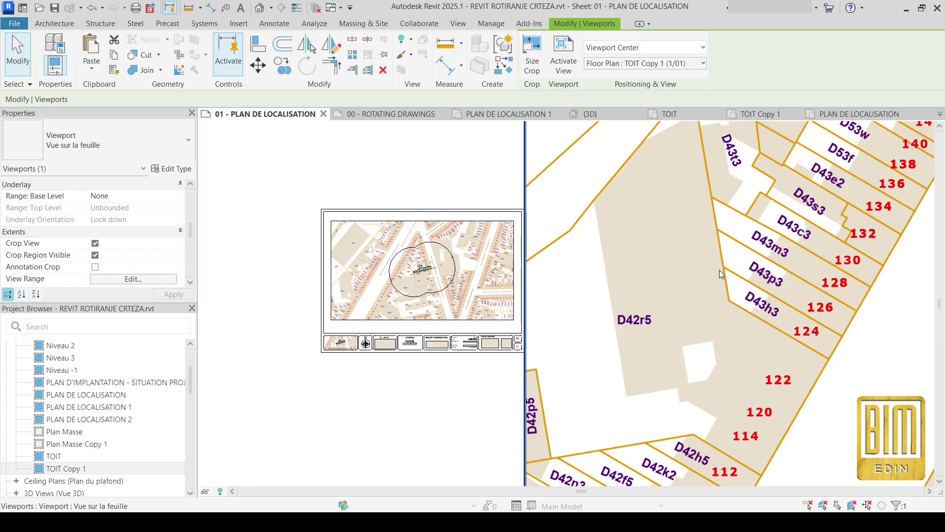
{"action": "scroll", "coordinate": [118, 240], "scroll_direction": "up", "scroll_amount": 2}
{"action": "scroll", "coordinate": [119, 240], "scroll_direction": "up", "scroll_amount": 3}
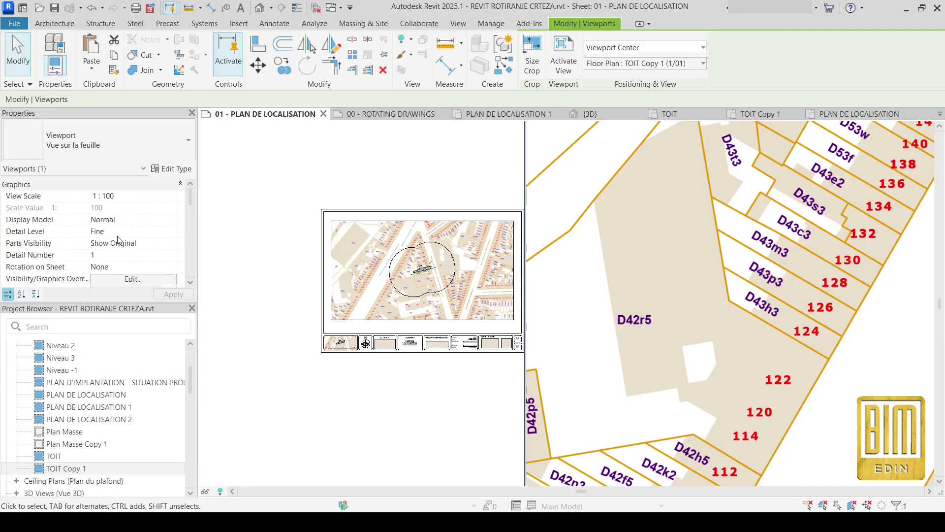
{"action": "left_click", "coordinate": [168, 197]}
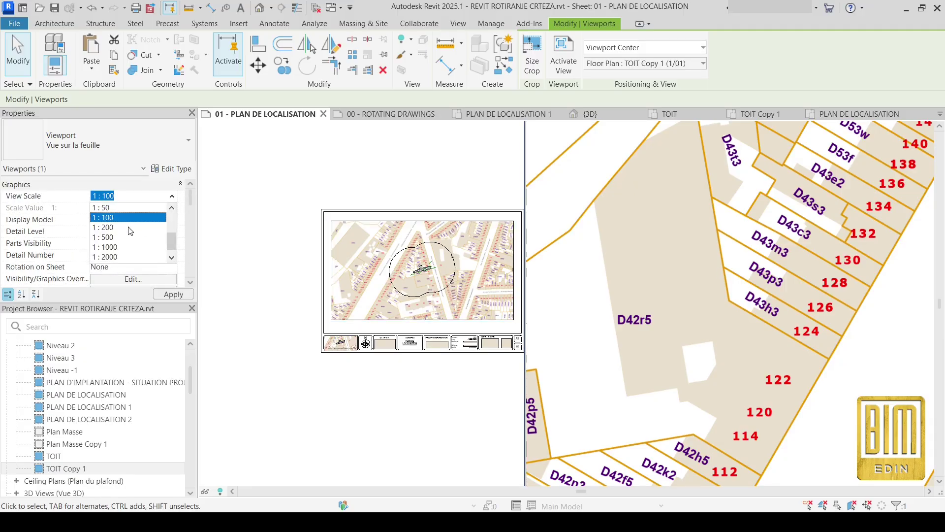
{"action": "left_click", "coordinate": [114, 248]}
{"action": "left_click", "coordinate": [174, 294]}
{"action": "scroll", "coordinate": [476, 284], "scroll_direction": "down", "scroll_amount": 3}
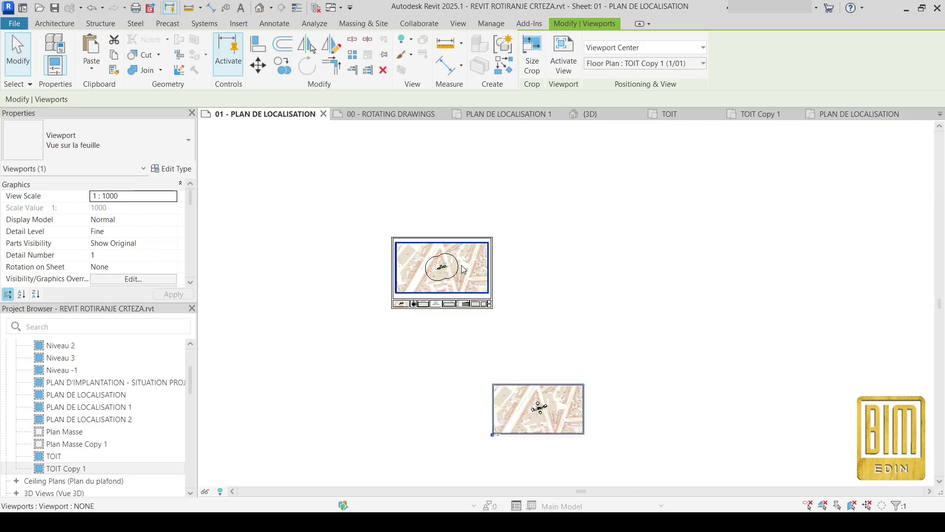
Move the TOIT Copy 1 viewport up beside the sheet, level with the existing location plan, and compare the two.
{"action": "scroll", "coordinate": [496, 335], "scroll_direction": "up", "scroll_amount": 4}
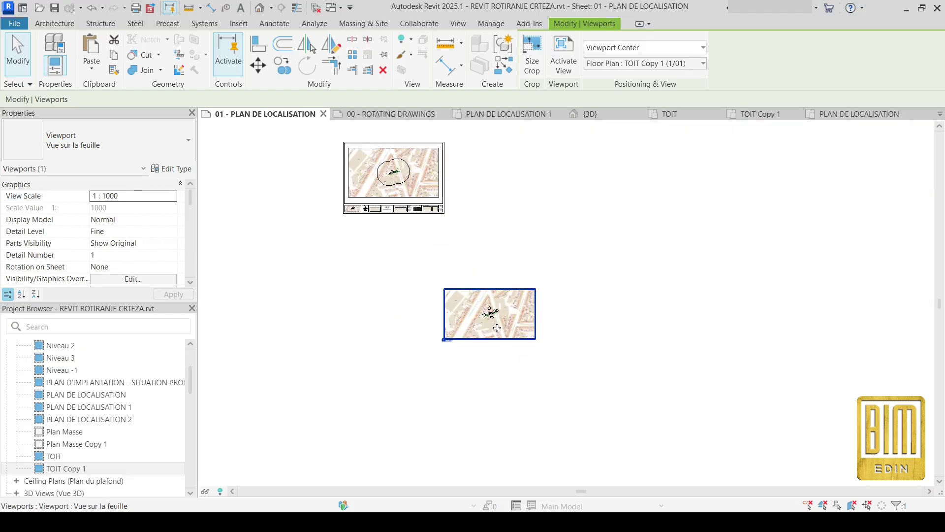
{"action": "left_click_drag", "start_coordinate": [498, 327], "coordinate": [502, 180]}
{"action": "scroll", "coordinate": [499, 172], "scroll_direction": "up", "scroll_amount": 3}
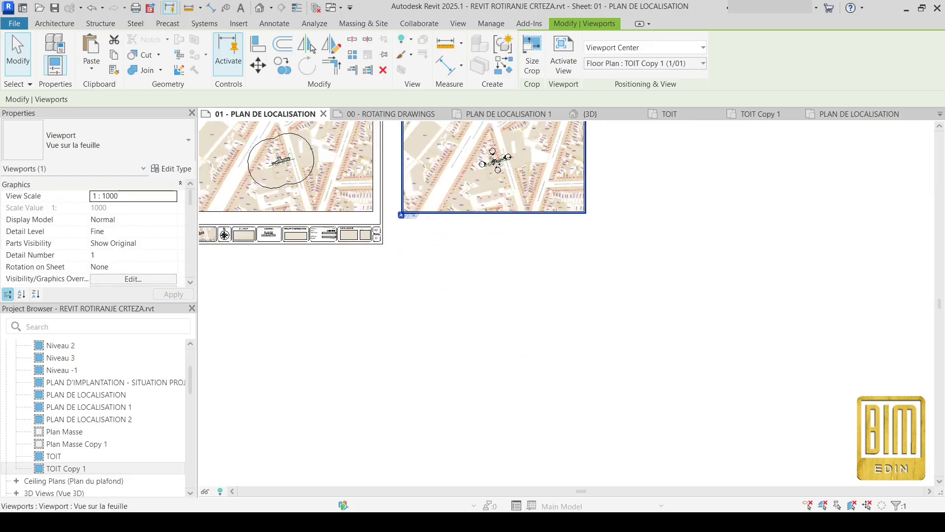
{"action": "scroll", "coordinate": [494, 163], "scroll_direction": "up", "scroll_amount": 3}
{"action": "scroll", "coordinate": [498, 205], "scroll_direction": "down", "scroll_amount": 5}
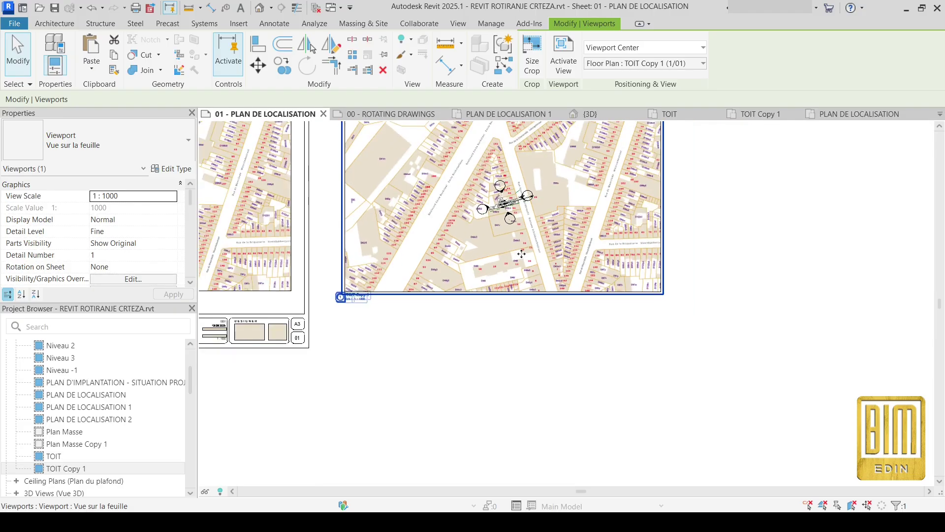
{"action": "middle_click_drag", "start_coordinate": [227, 255], "coordinate": [329, 260]}
{"action": "scroll", "coordinate": [329, 261], "scroll_direction": "up", "scroll_amount": 3}
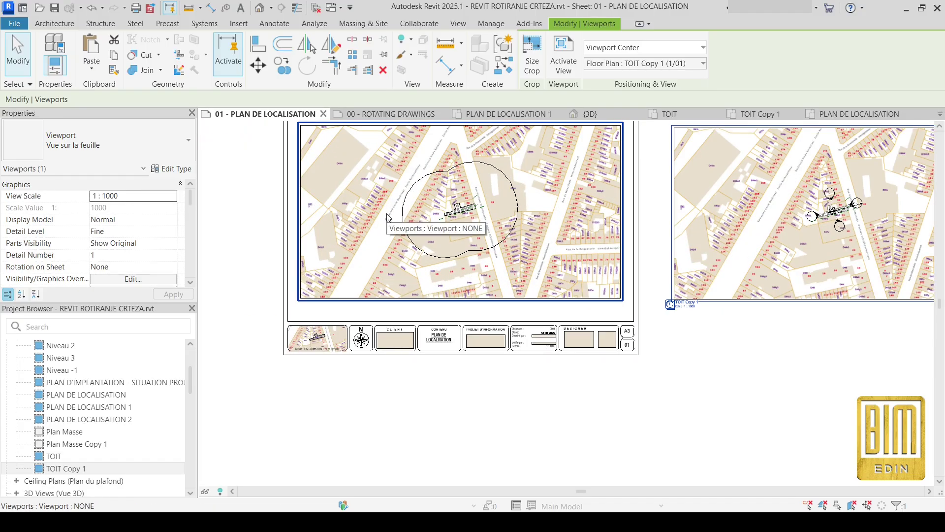
Open section 1-1 and rotate its crop region about its center from a vertical start ray to a slanted end ray.
{"action": "scroll", "coordinate": [95, 436], "scroll_direction": "down", "scroll_amount": 5}
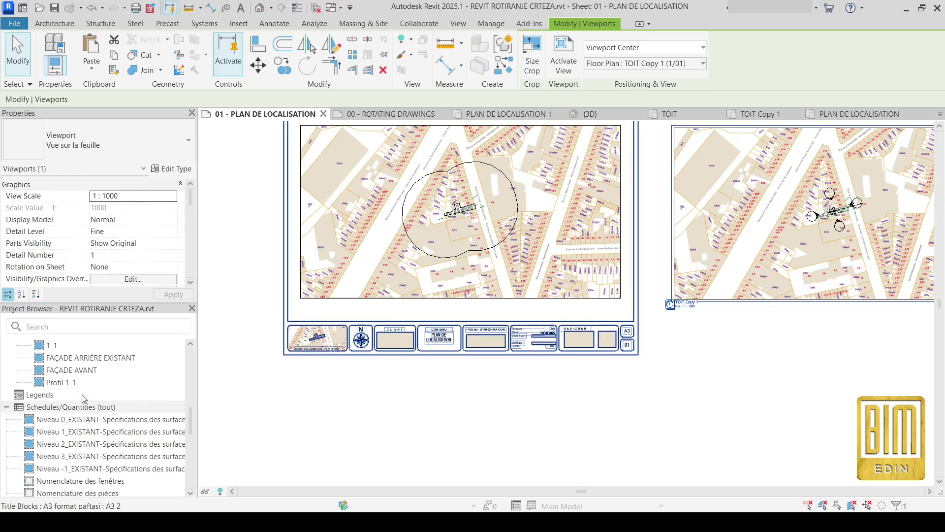
{"action": "scroll", "coordinate": [54, 411], "scroll_direction": "up", "scroll_amount": 2}
{"action": "double_click", "coordinate": [52, 407]}
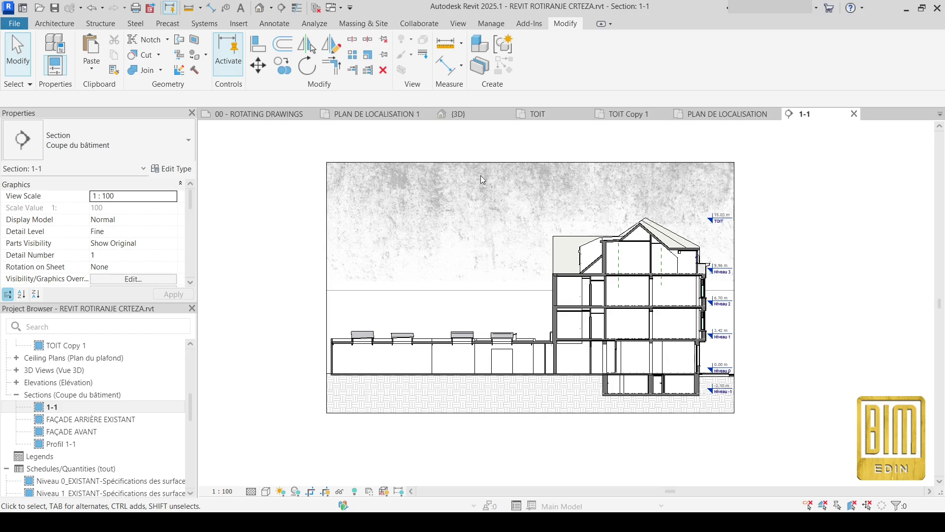
{"action": "left_click", "coordinate": [490, 162]}
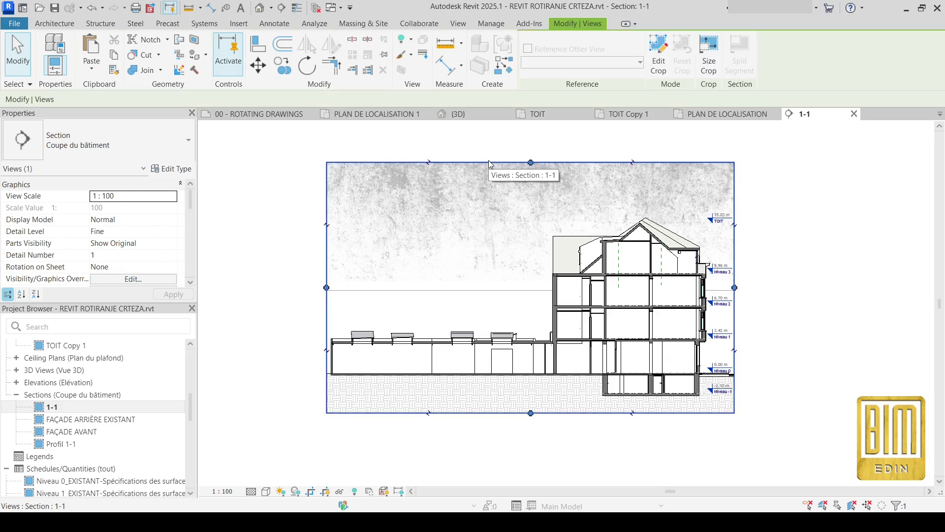
{"action": "left_click", "coordinate": [306, 65]}
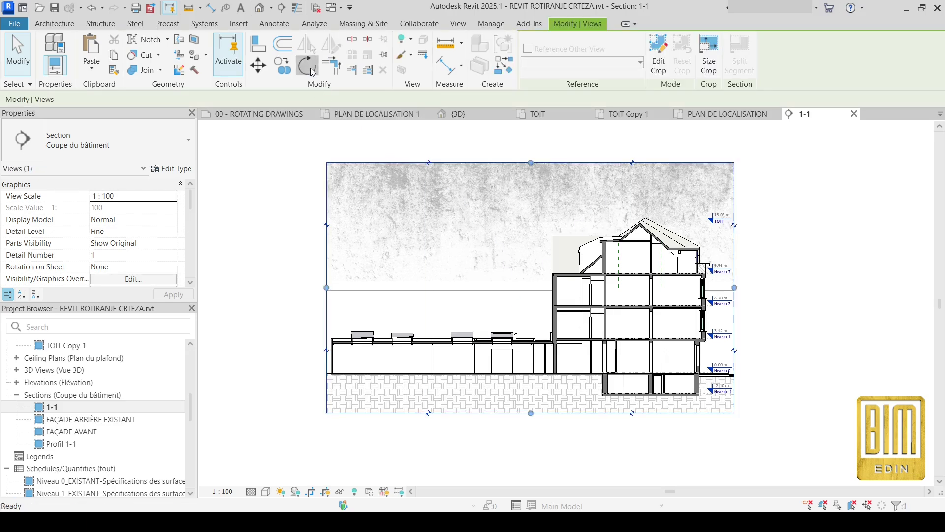
{"action": "middle_click_drag", "start_coordinate": [545, 153], "coordinate": [531, 211]}
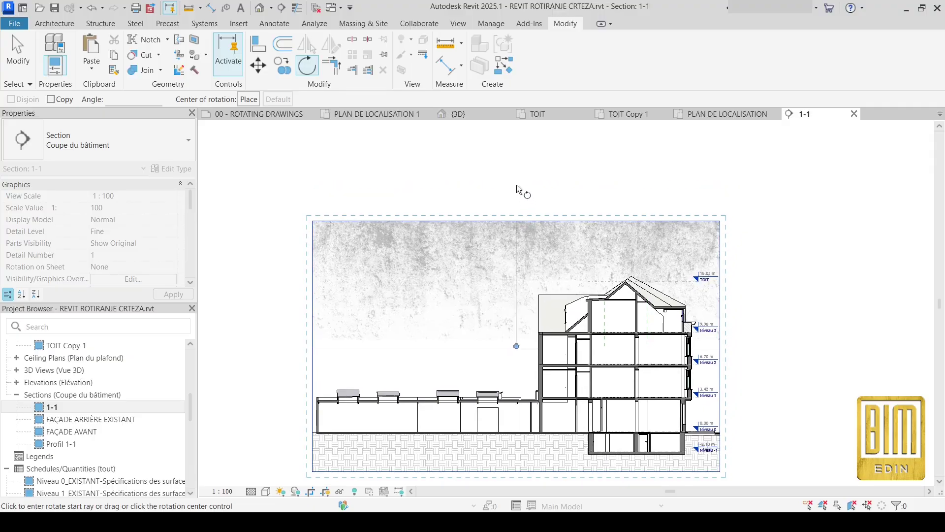
{"action": "left_click", "coordinate": [515, 185]}
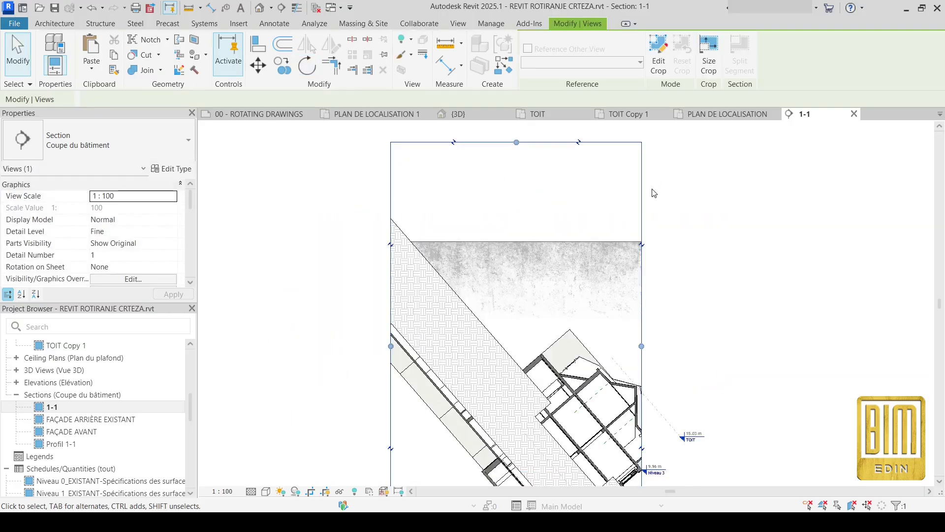
Edit the crop profile of section 1-1 and delete the four lines of its rectangular boundary.
{"action": "scroll", "coordinate": [551, 207], "scroll_direction": "down", "scroll_amount": 2}
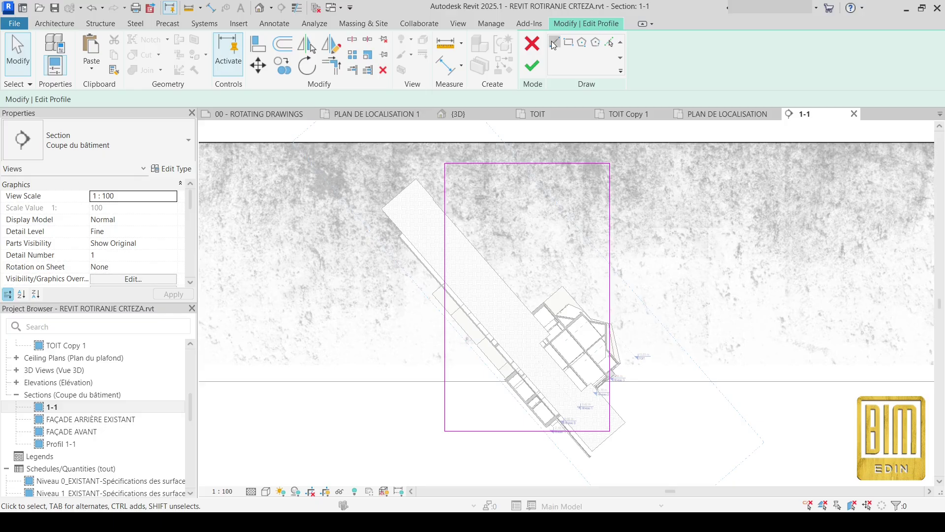
{"action": "left_click", "coordinate": [555, 43]}
{"action": "left_click", "coordinate": [27, 62]}
{"action": "mouse_move", "coordinate": [354, 144]}
{"action": "left_mouse_down"}
{"action": "mouse_move", "coordinate": [658, 409]}
{"action": "mouse_move", "coordinate": [677, 467]}
{"action": "left_mouse_up"}
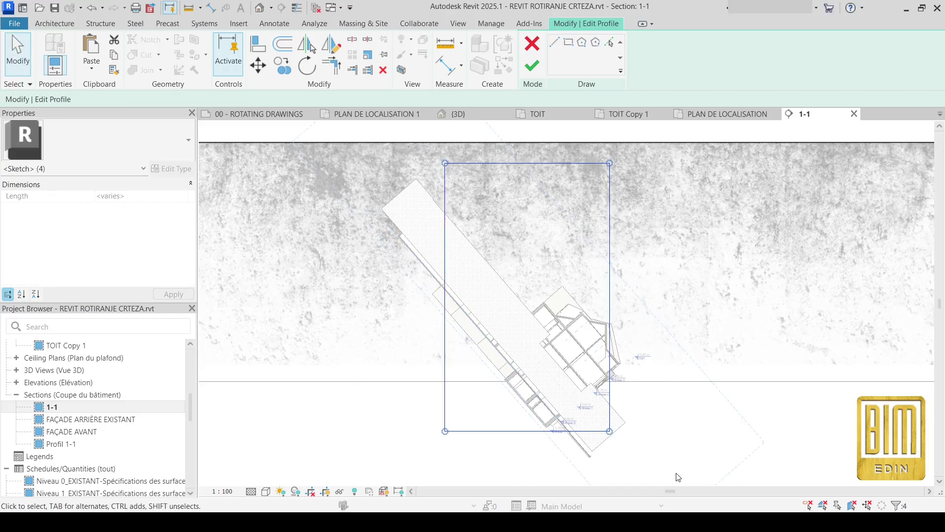
{"action": "right_click", "coordinate": [383, 264]}
{"action": "left_click", "coordinate": [424, 369]}
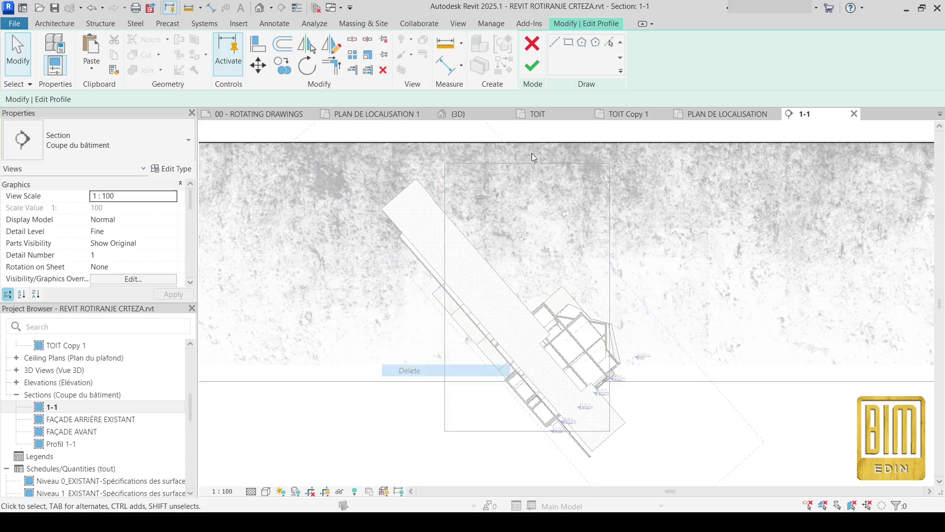
Sketch a closed, tilted four-sided crop boundary around the slanted building, its upper long side about 5300 long, and finish the profile.
{"action": "left_click", "coordinate": [556, 44]}
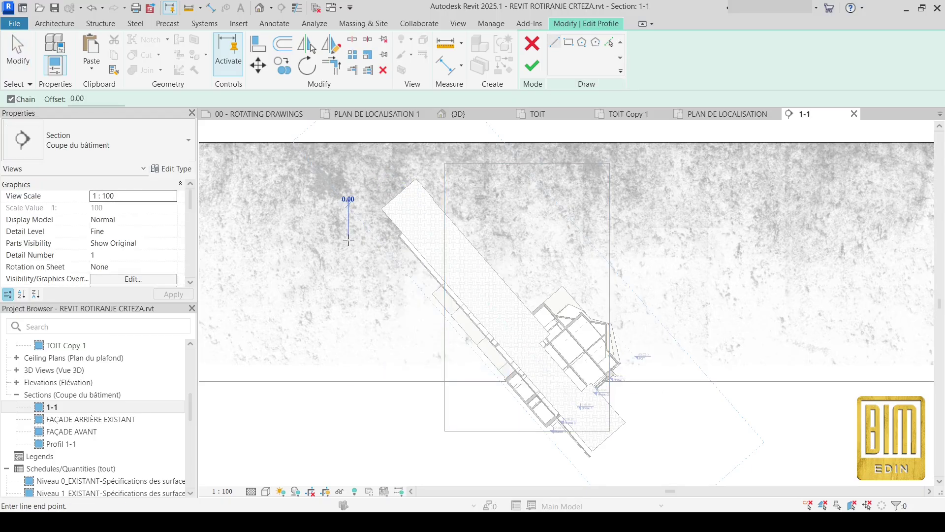
{"action": "left_click", "coordinate": [348, 239]}
{"action": "left_click", "coordinate": [449, 153]}
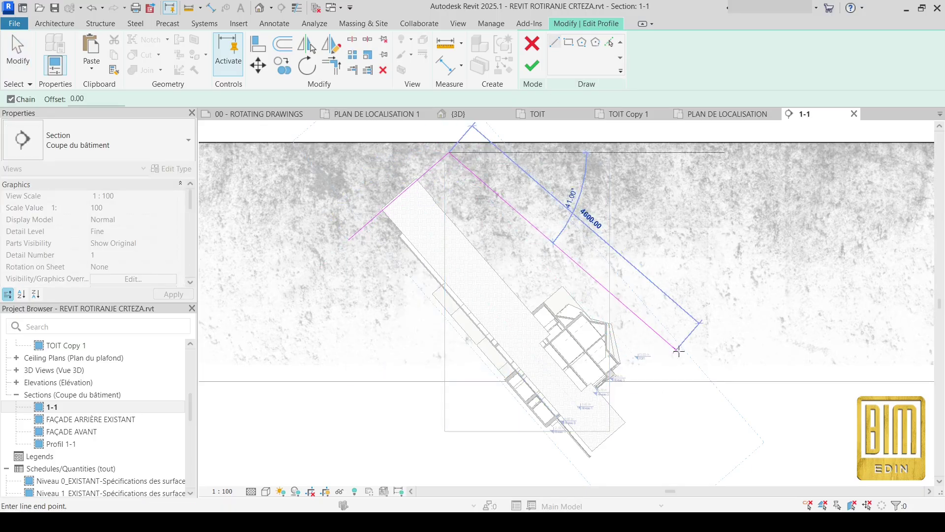
{"action": "left_click", "coordinate": [707, 383]}
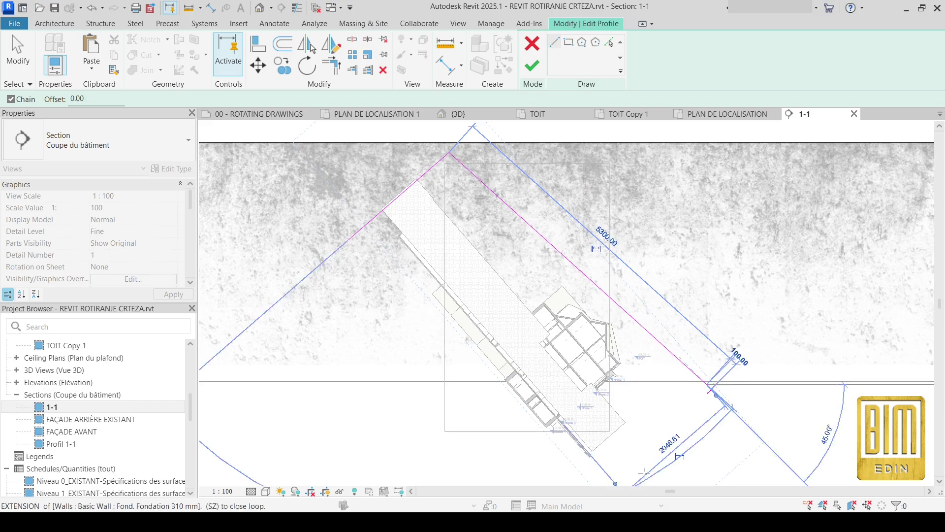
{"action": "left_click", "coordinate": [585, 484]}
{"action": "left_click", "coordinate": [344, 243]}
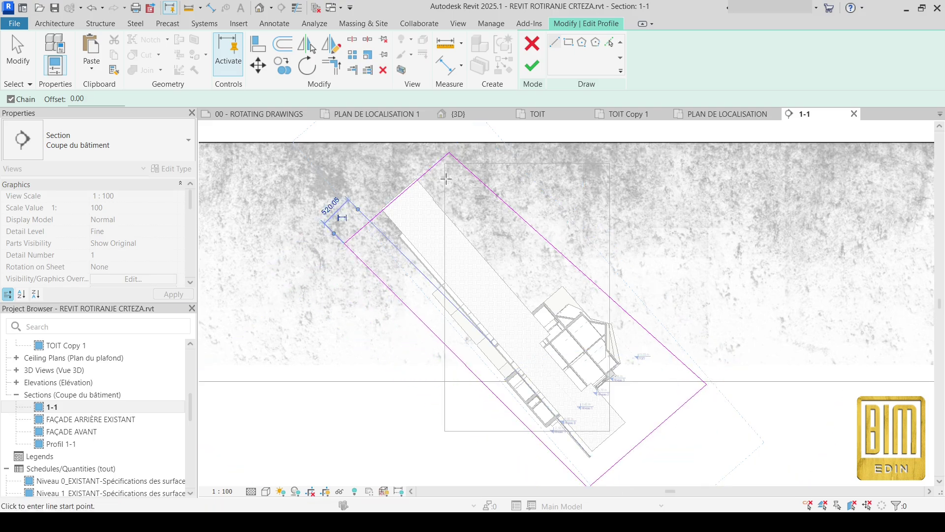
{"action": "left_click", "coordinate": [530, 66]}
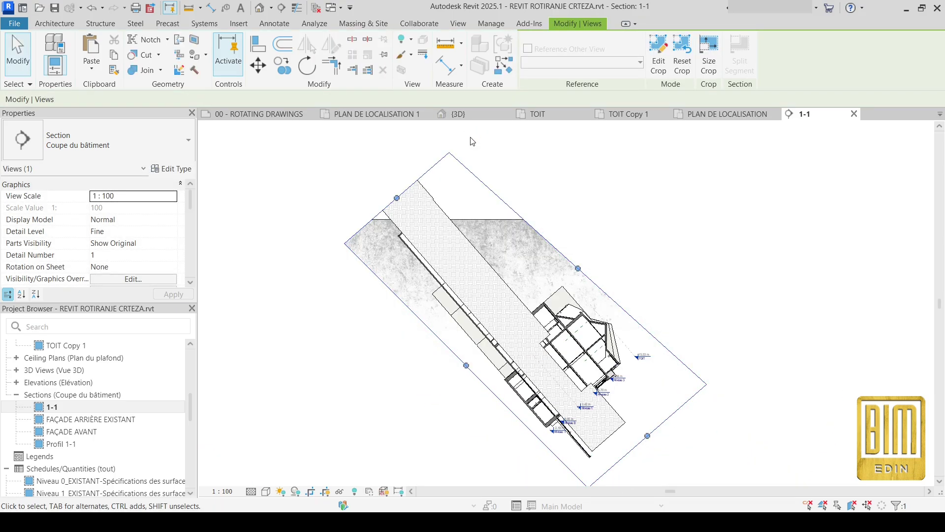
Move the 00 TOPRAK filled region in section 1-1 from its notched corner to the matching corner of the building's concrete slab.
{"action": "scroll", "coordinate": [555, 399], "scroll_direction": "up", "scroll_amount": 2}
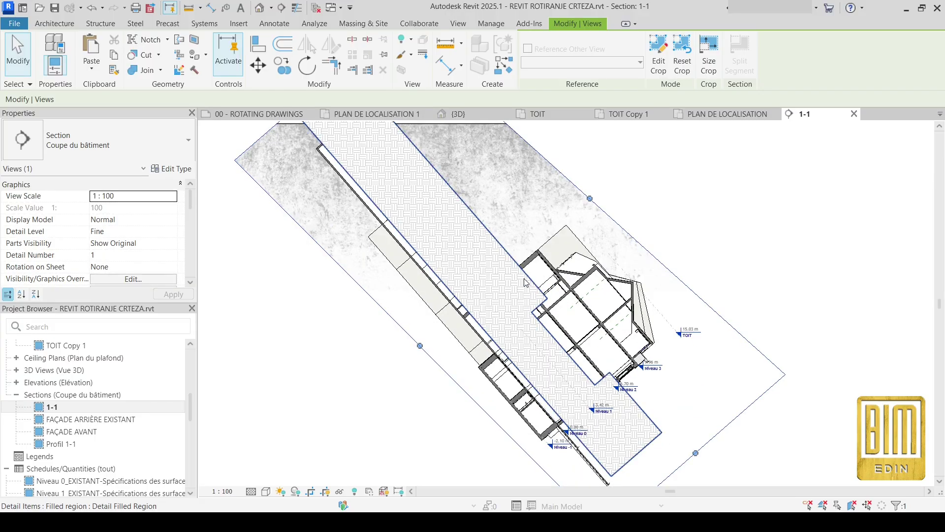
{"action": "left_click", "coordinate": [524, 282]}
{"action": "scroll", "coordinate": [530, 363], "scroll_direction": "up", "scroll_amount": 2}
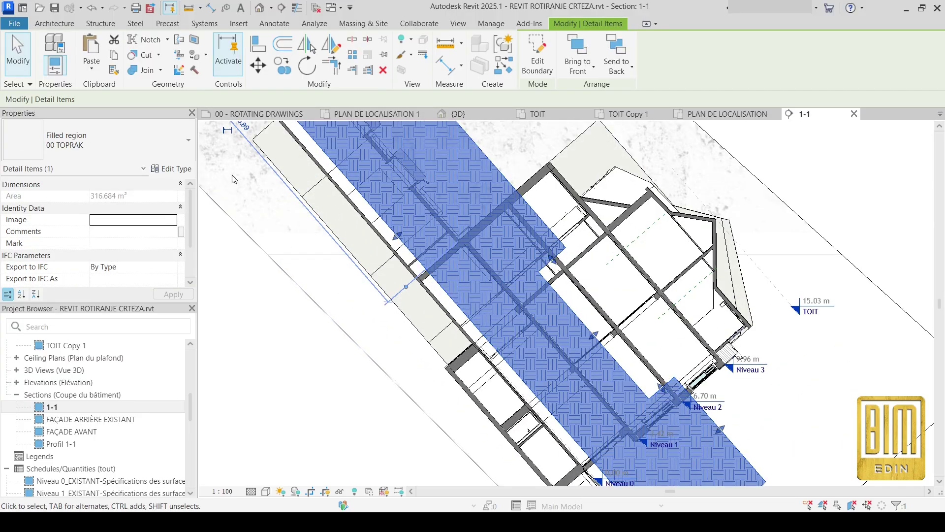
{"action": "key", "text": "Escape"}
{"action": "key", "text": "m"}
{"action": "key", "text": "v"}
{"action": "scroll", "coordinate": [566, 247], "scroll_direction": "up", "scroll_amount": 3}
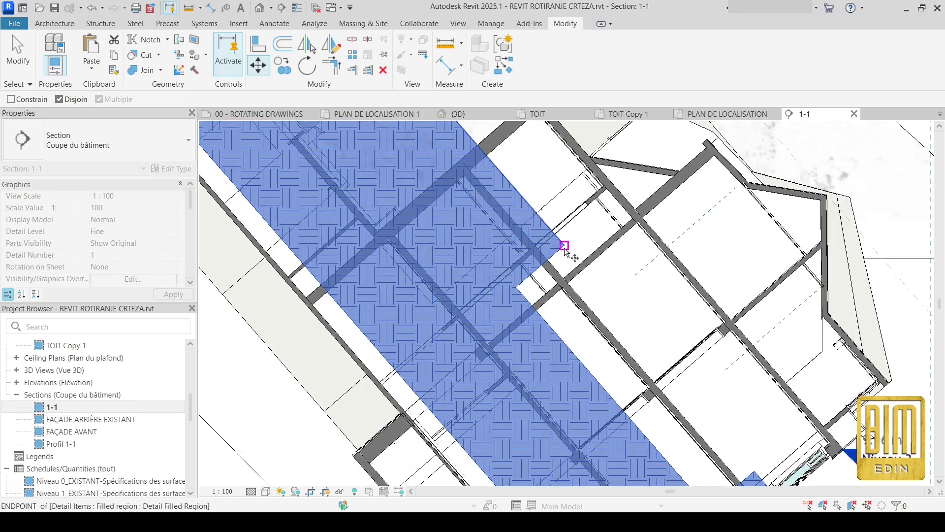
{"action": "left_click", "coordinate": [566, 248]}
{"action": "scroll", "coordinate": [493, 309], "scroll_direction": "down", "scroll_amount": 3}
{"action": "scroll", "coordinate": [492, 309], "scroll_direction": "up", "scroll_amount": 5}
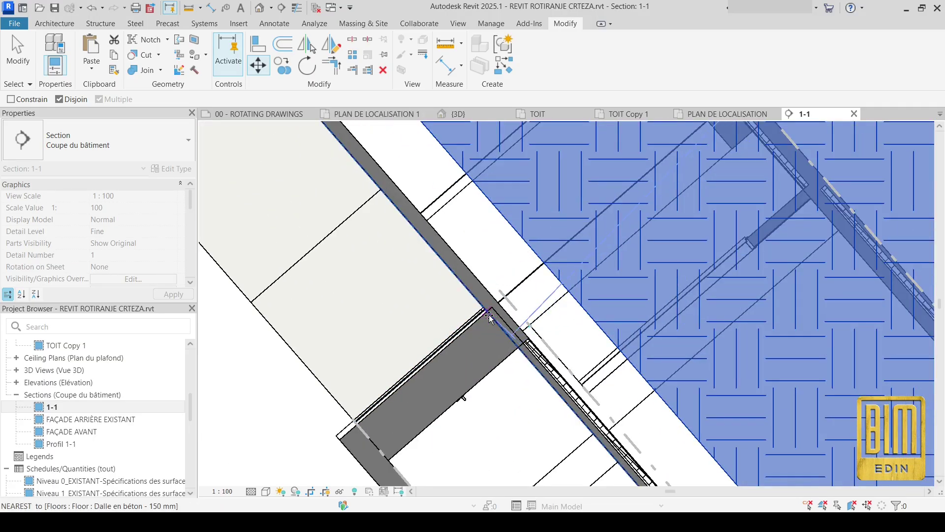
{"action": "left_click", "coordinate": [488, 311]}
{"action": "scroll", "coordinate": [502, 249], "scroll_direction": "down", "scroll_amount": 3}
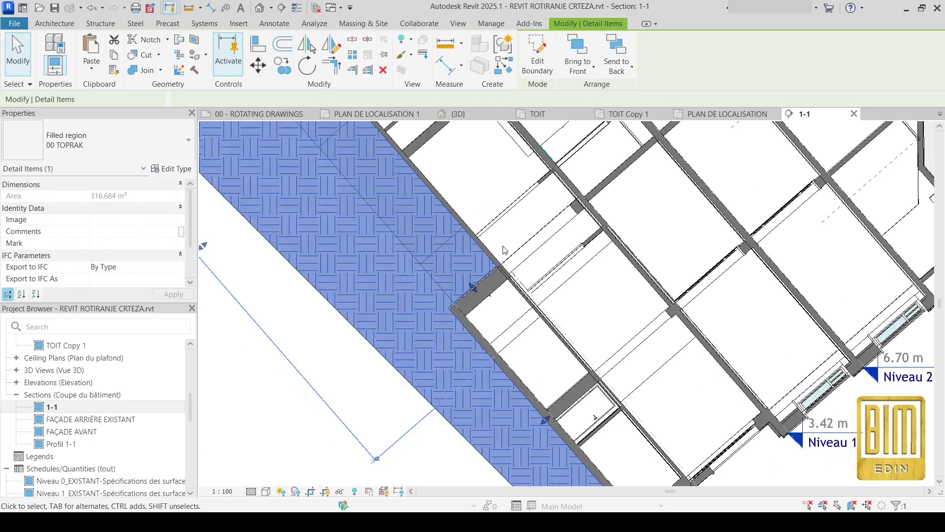
{"action": "scroll", "coordinate": [504, 249], "scroll_direction": "down", "scroll_amount": 5}
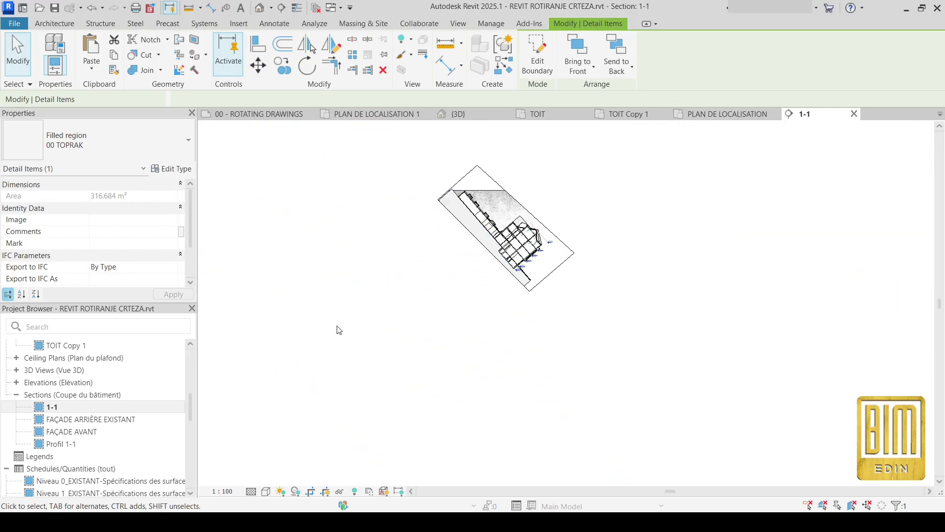
{"action": "key", "text": "Escape"}
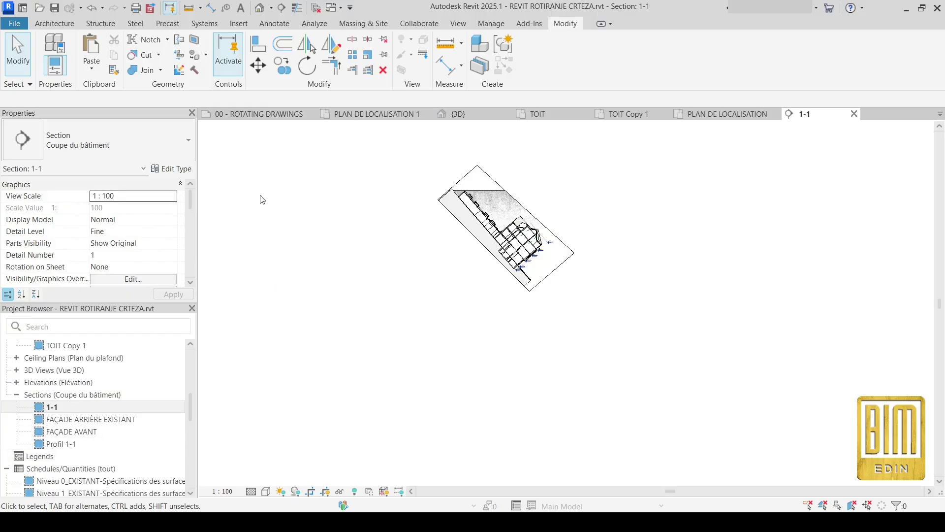
Switch to the sheet 00 - ROTATING DRAWINGS and examine the orientation of PLAN DE LOCALISATION 1 beside PLAN DE LOCALISATION 2.
{"action": "left_click", "coordinate": [263, 113]}
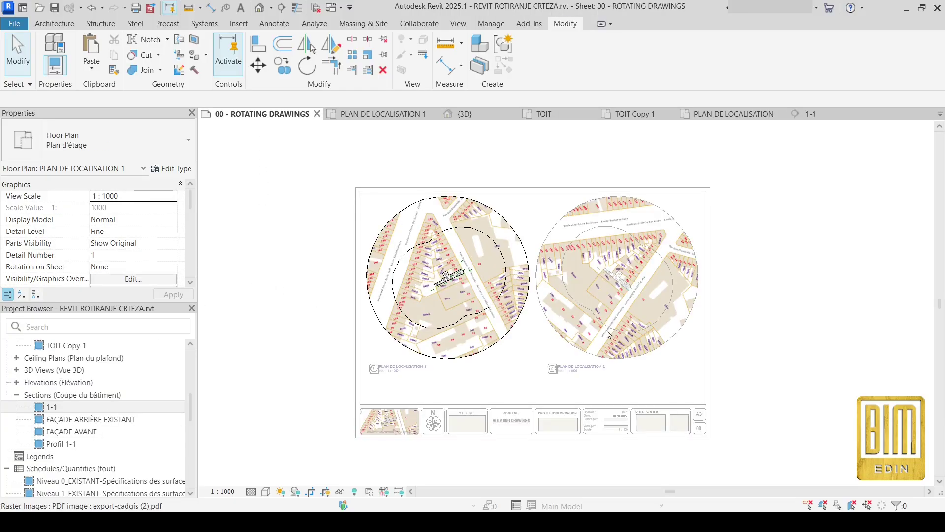
{"action": "scroll", "coordinate": [608, 334], "scroll_direction": "up", "scroll_amount": 3}
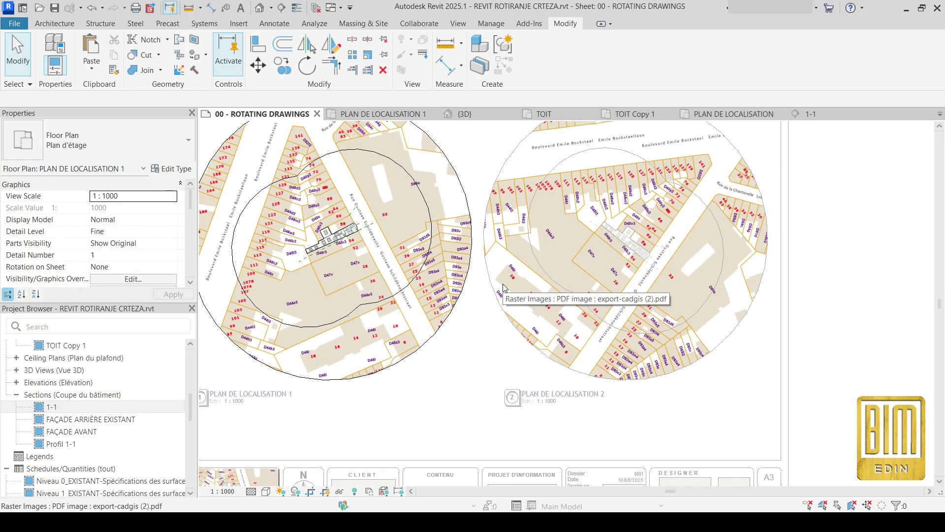
{"action": "scroll", "coordinate": [504, 288], "scroll_direction": "down", "scroll_amount": 1}
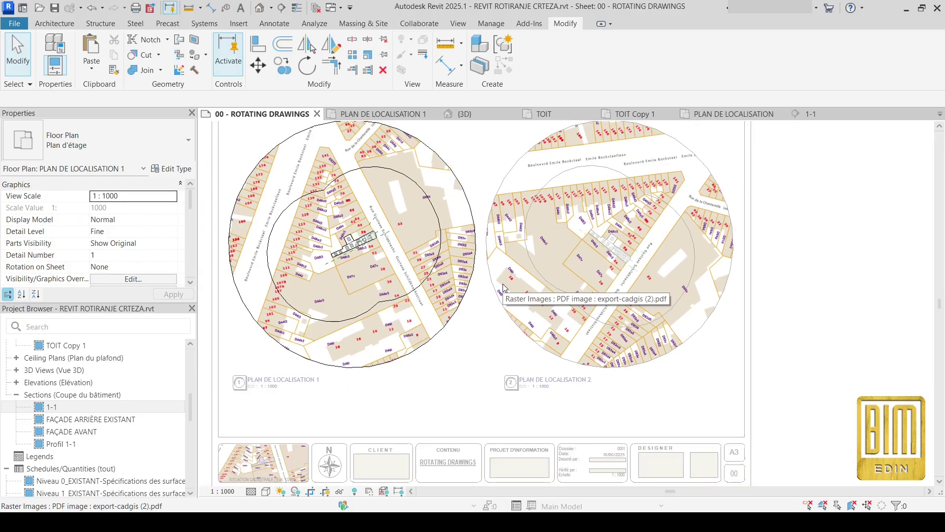
{"action": "scroll", "coordinate": [539, 282], "scroll_direction": "down", "scroll_amount": 2}
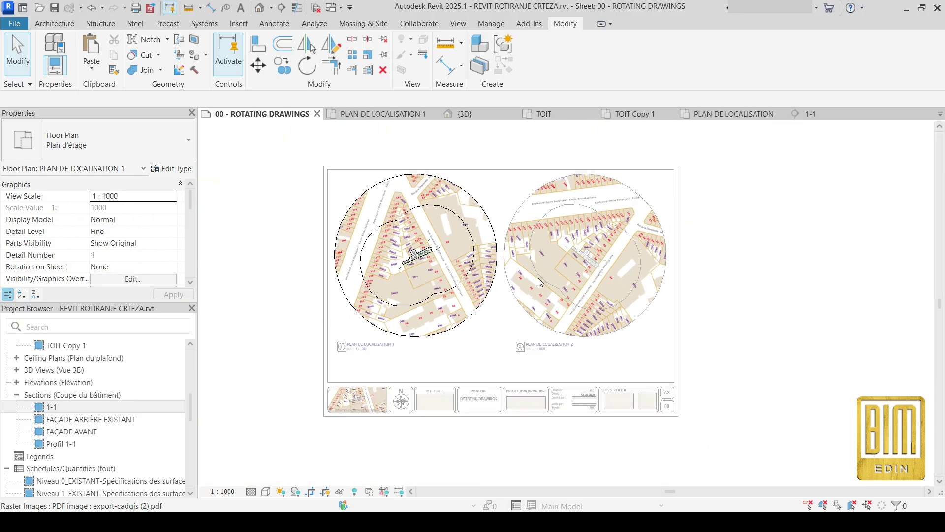
{"action": "left_click", "coordinate": [273, 211]}
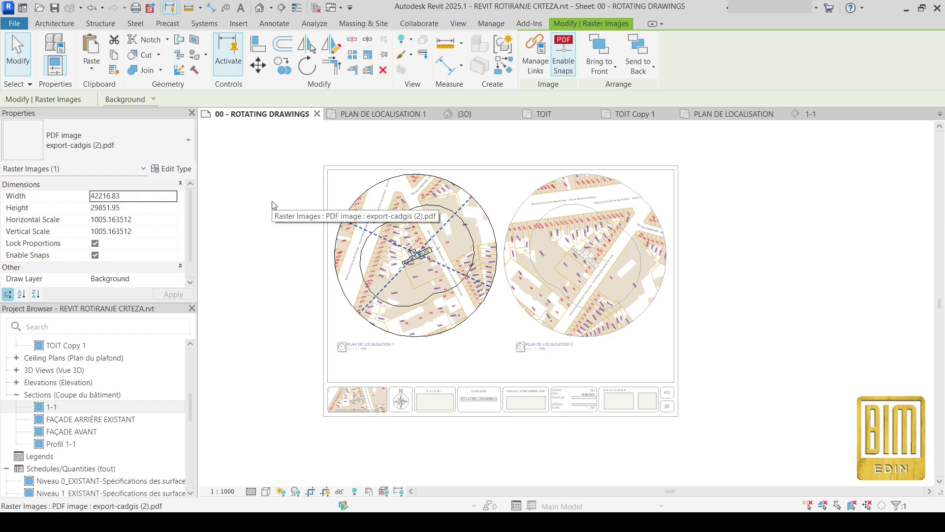